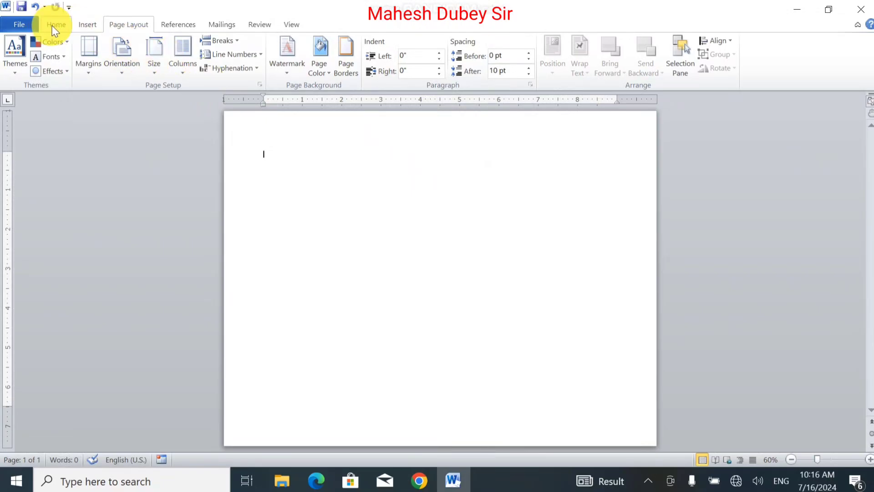
click(56, 25)
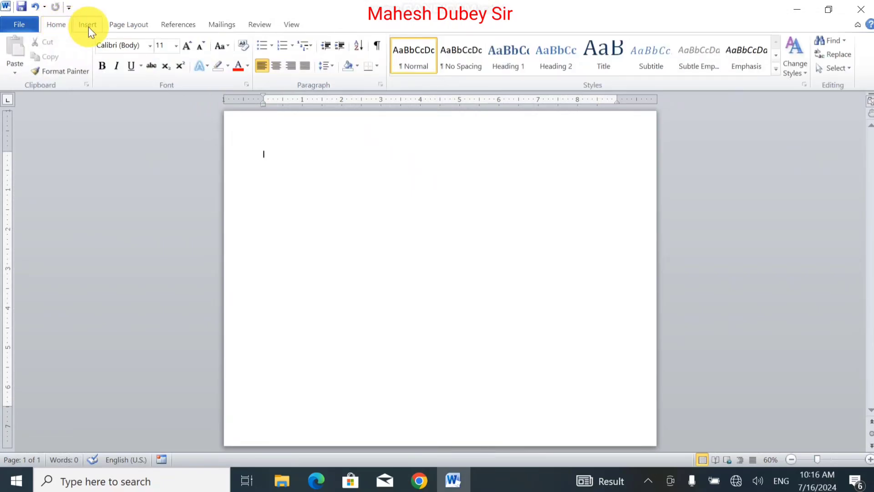
click(121, 28)
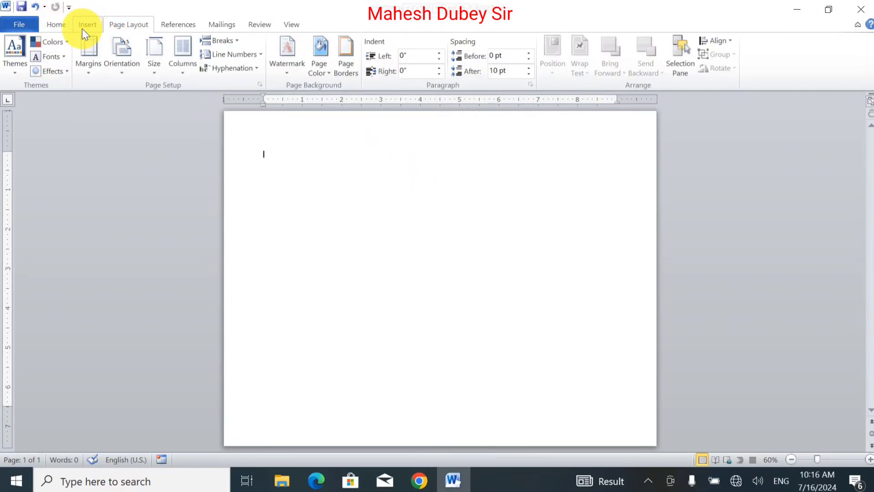
click(57, 24)
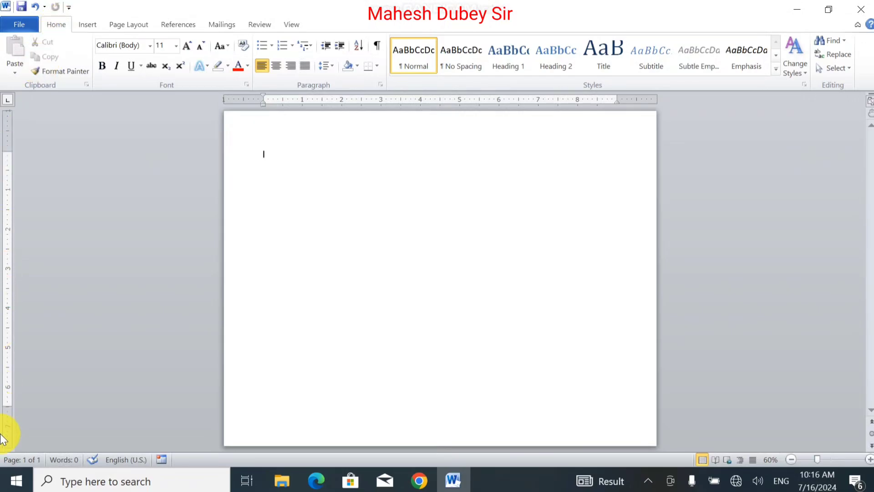
Look up Microsoft Word 2010 in the Microsoft Office folder of the installed programs, and return to the blank document.
click(3, 476)
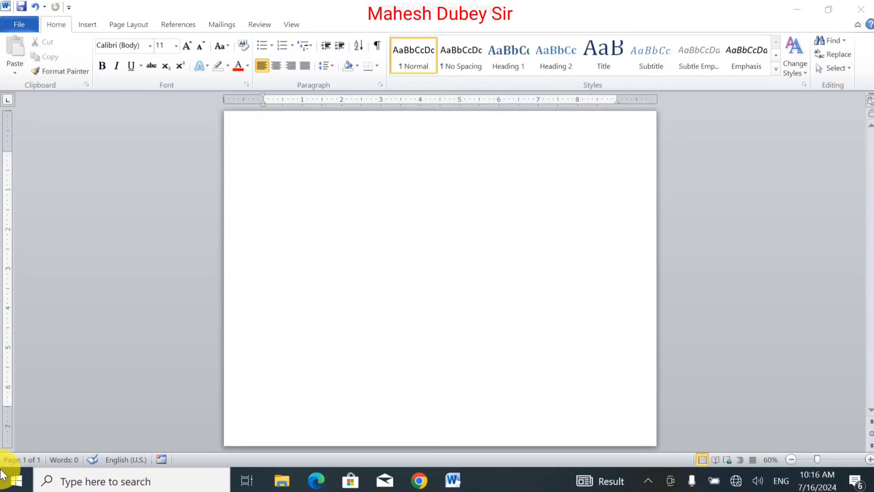
click(14, 480)
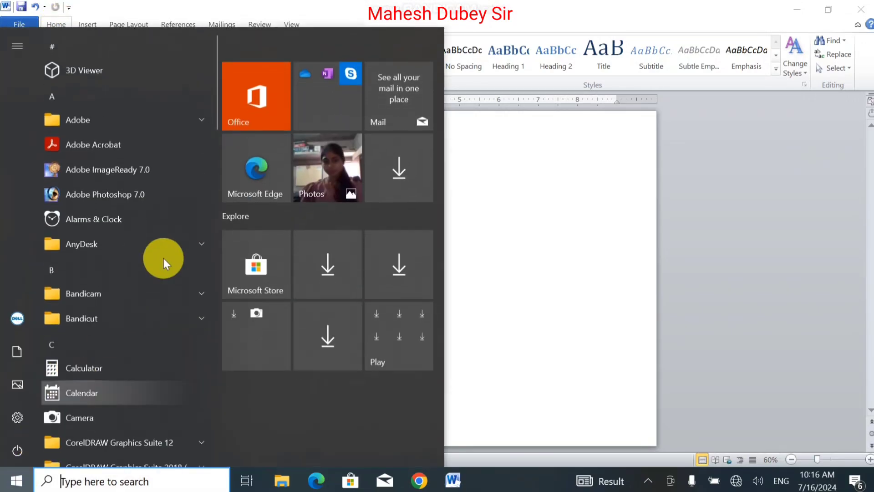
drag(214, 124, 207, 266)
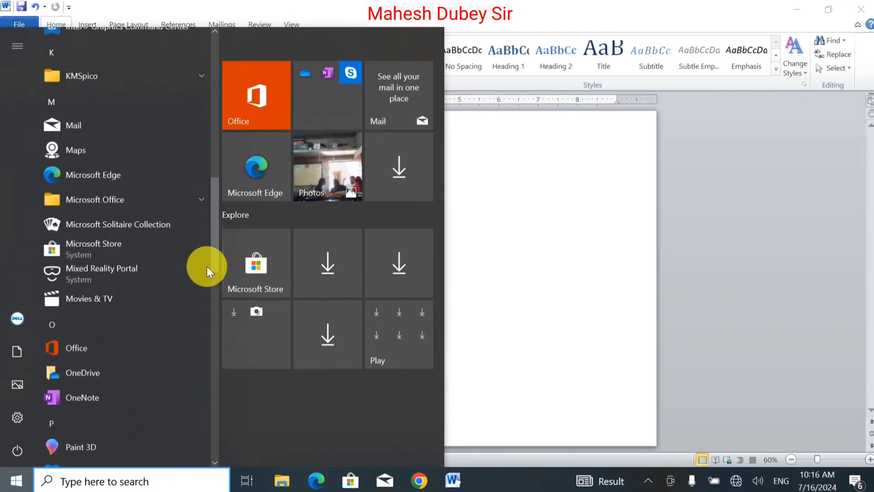
click(201, 196)
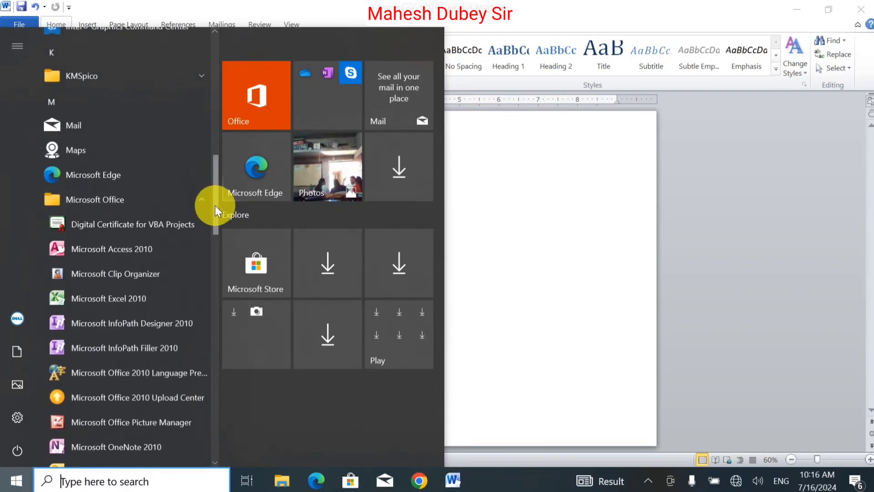
drag(215, 206, 214, 263)
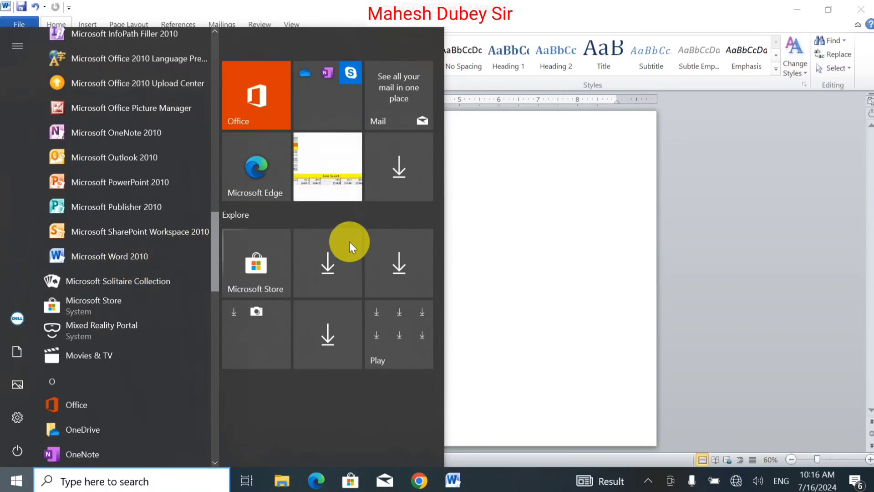
click(515, 229)
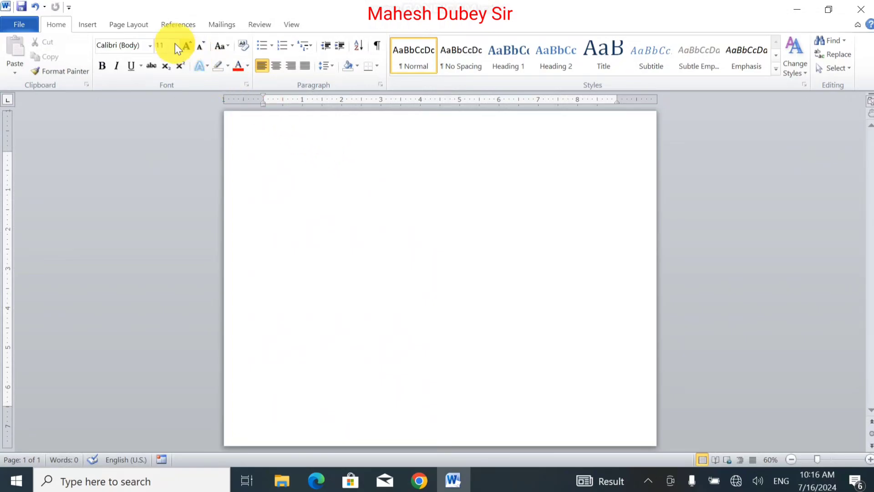
Apply a Box page border with a 1 ½ pt solid line and automatic colour to the whole document.
click(127, 26)
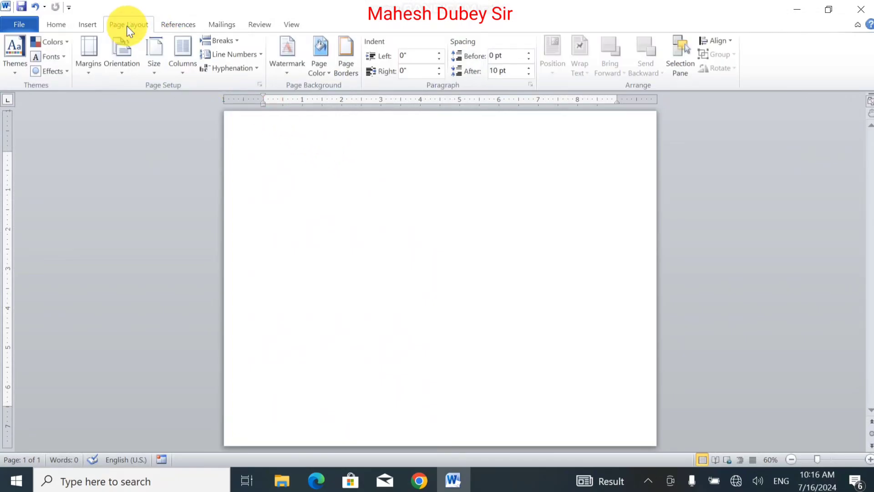
click(350, 48)
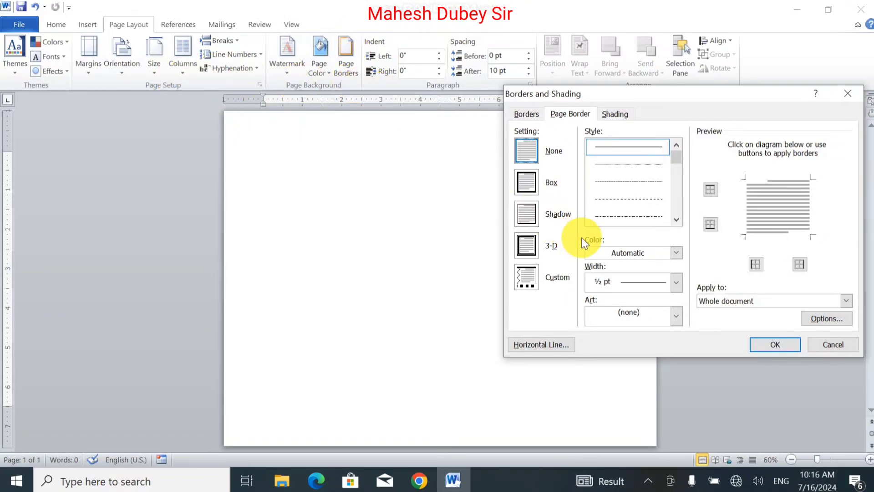
click(532, 184)
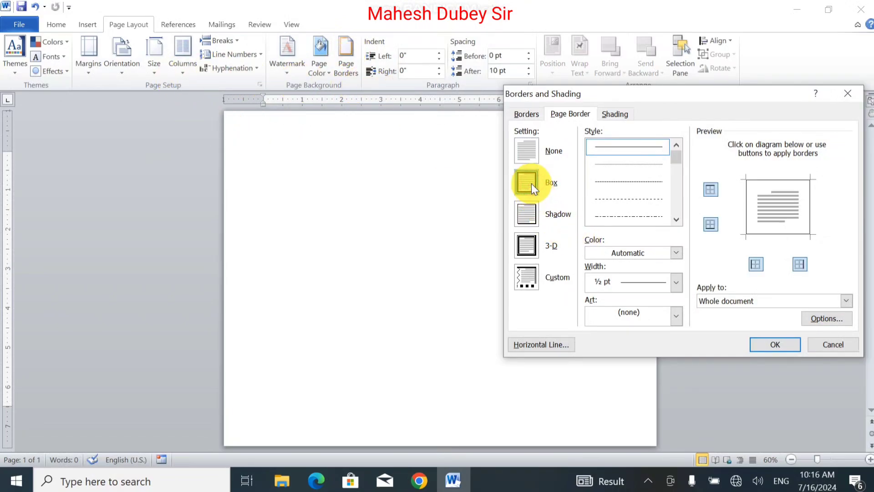
click(678, 281)
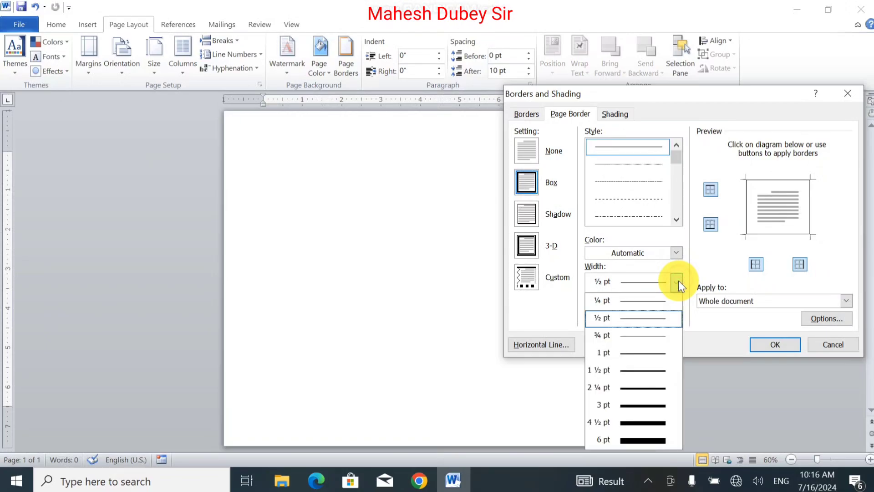
click(641, 370)
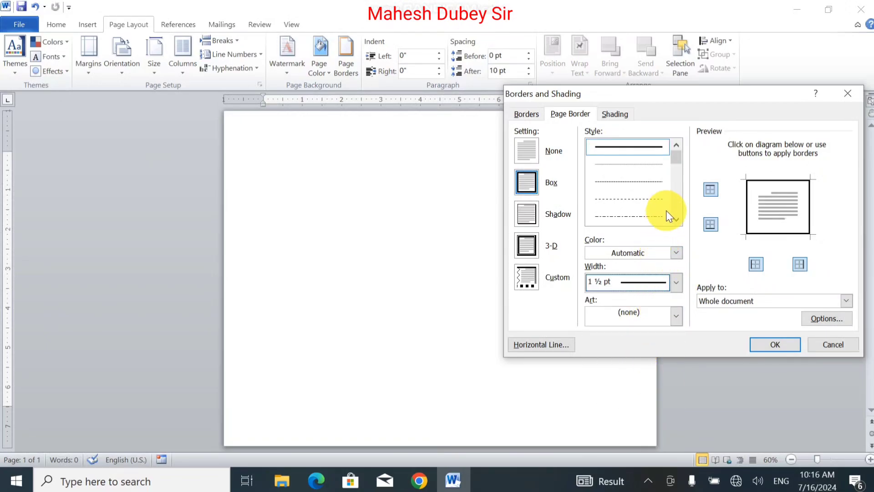
click(676, 253)
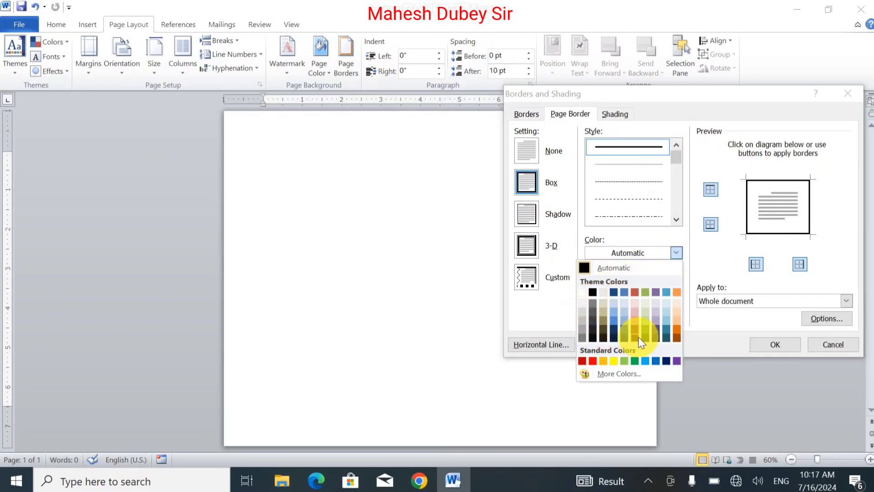
click(552, 320)
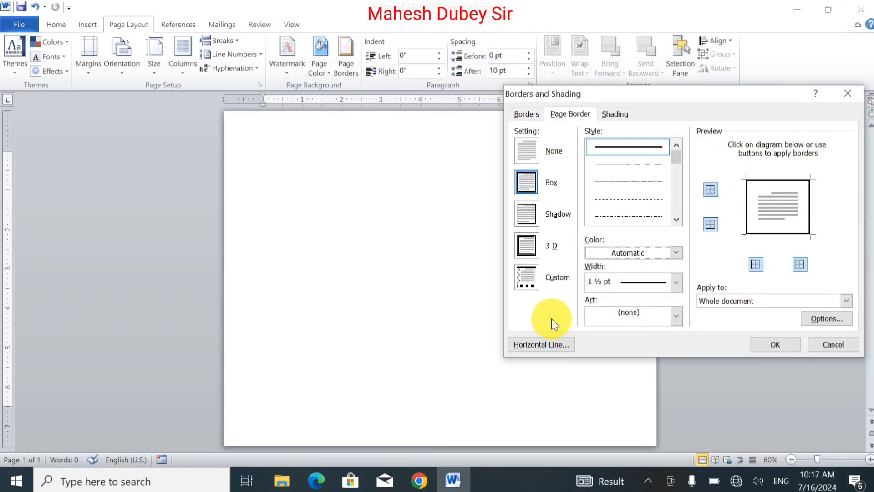
click(608, 315)
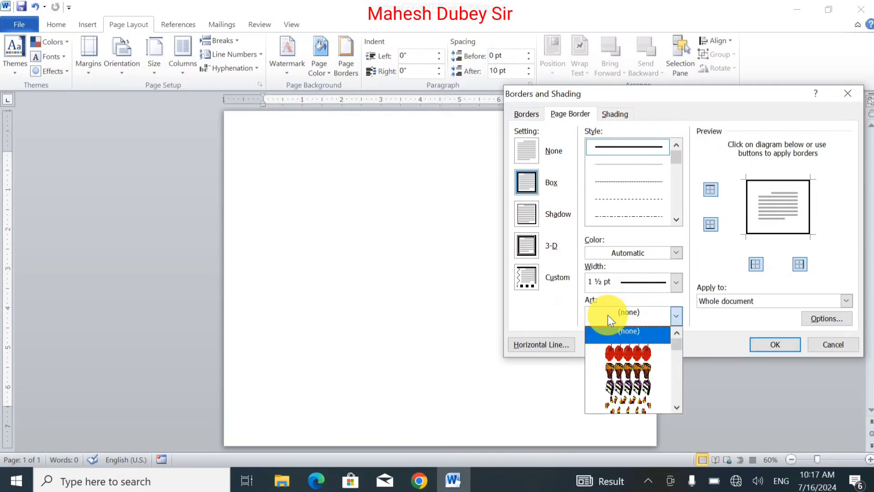
click(706, 332)
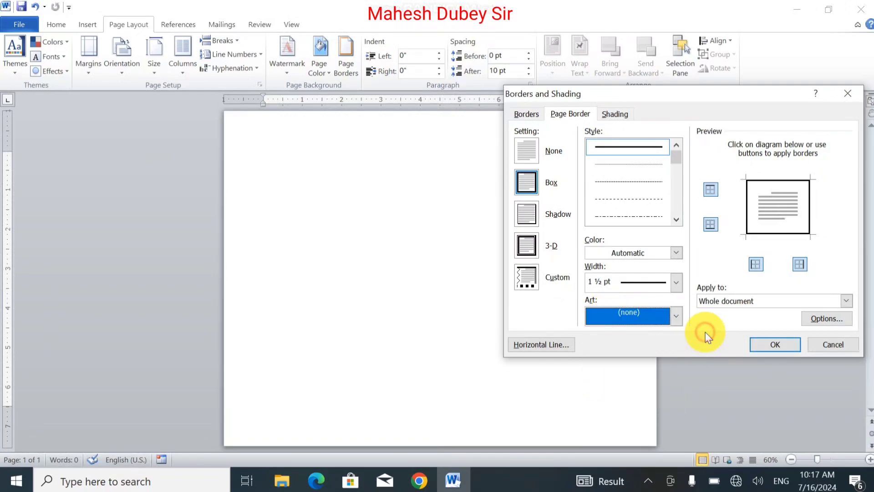
click(767, 342)
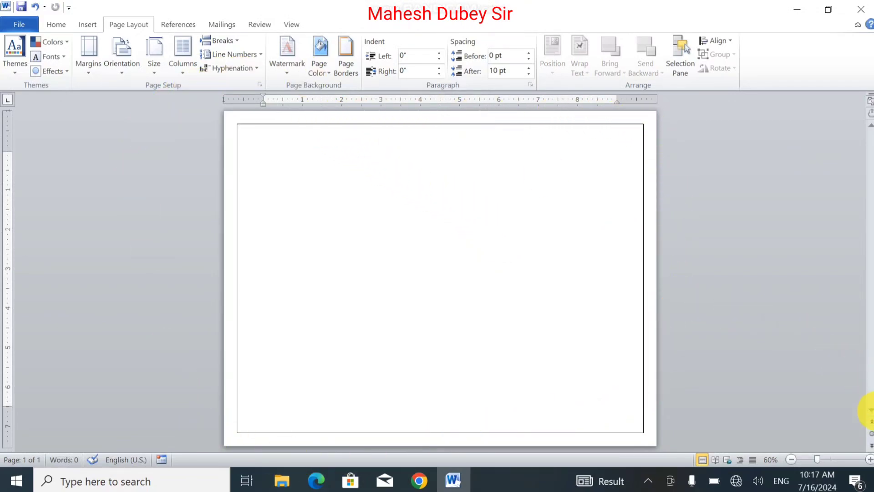
Examine the page border at 100% magnification and return to the full-page view at 60%.
click(869, 459)
click(869, 459)
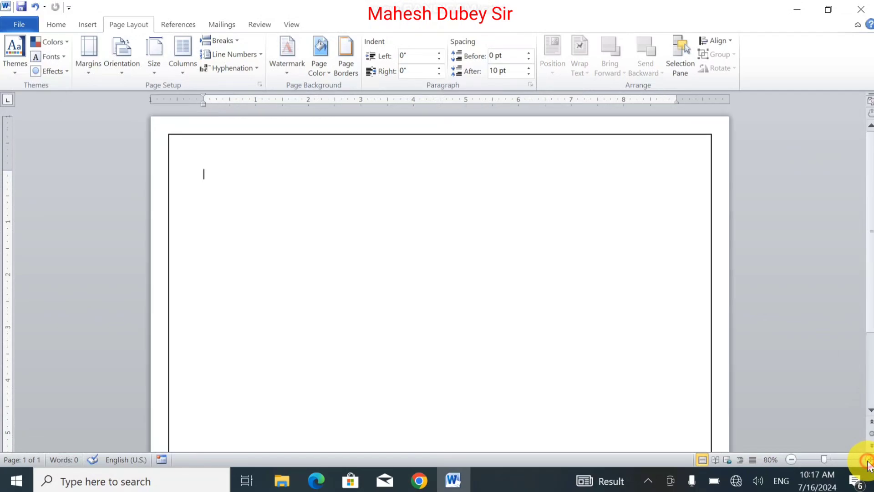
click(870, 459)
click(870, 459)
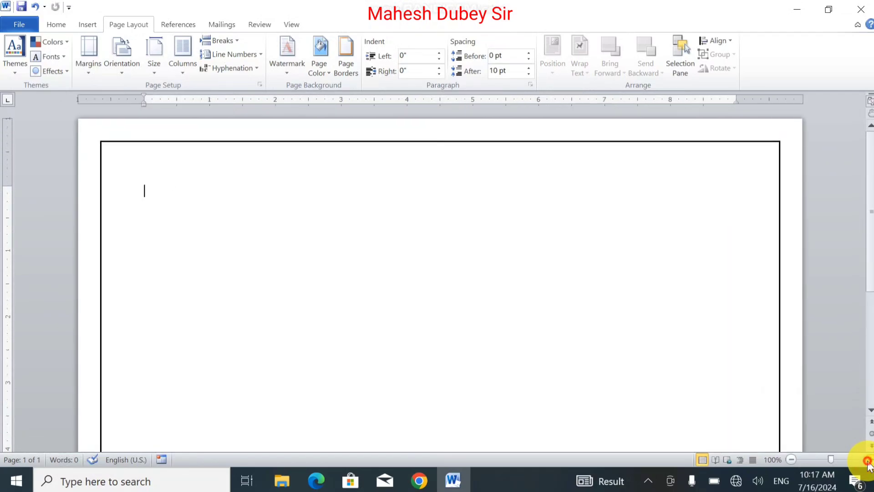
click(792, 459)
click(791, 459)
click(791, 459)
click(791, 459)
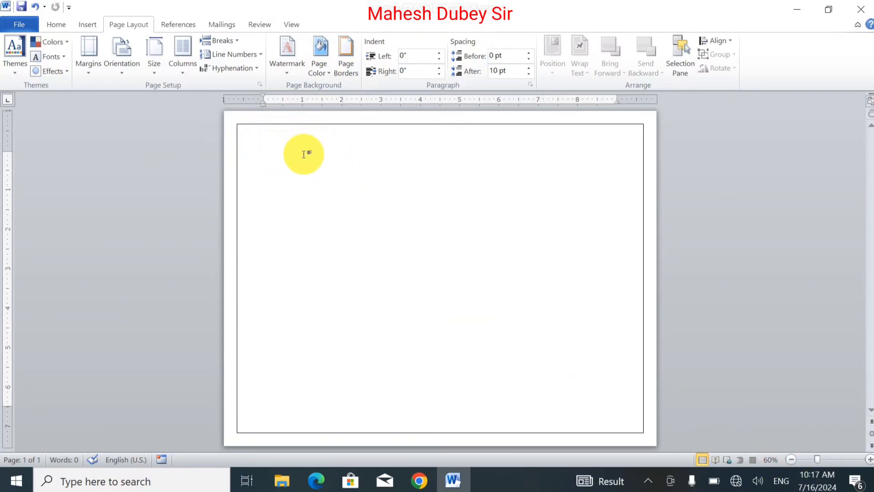
Draw an isosceles triangle about 1.72" high and 1.77" wide near the upper-left part of the page.
click(85, 23)
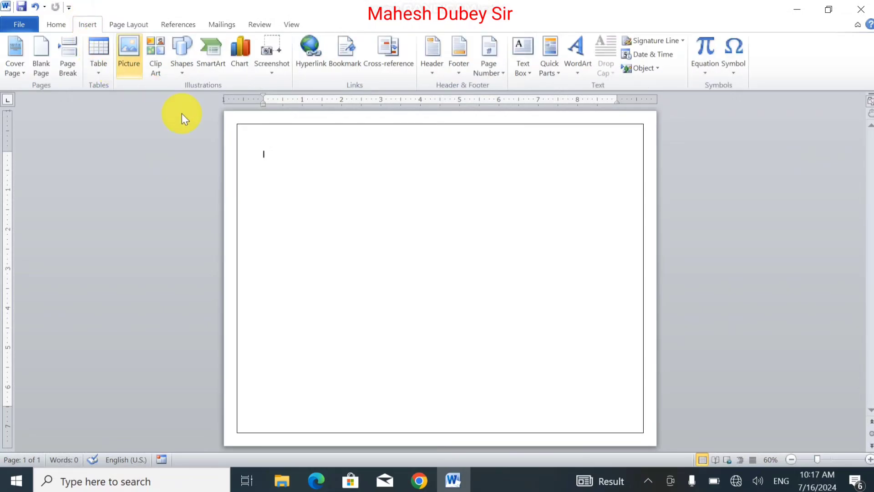
click(173, 73)
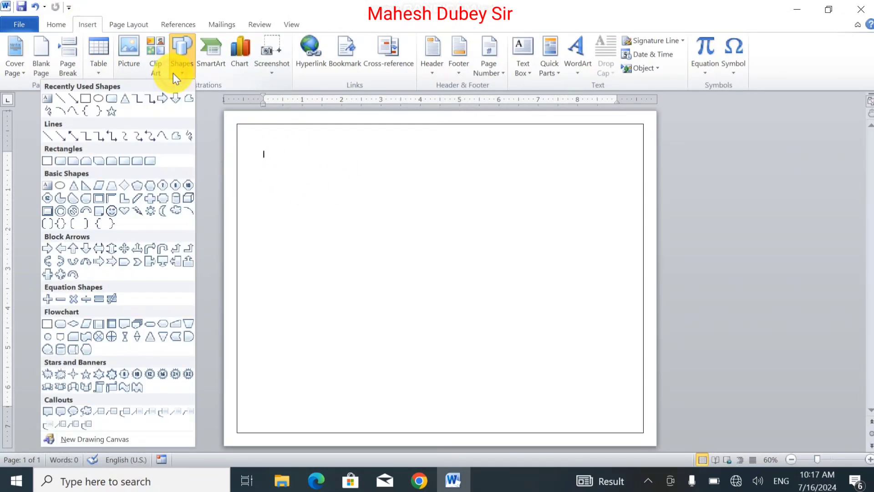
click(302, 212)
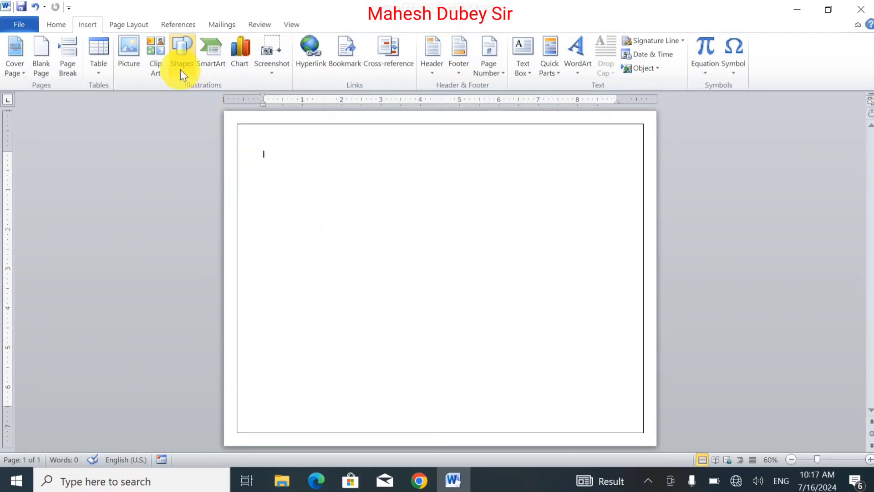
click(180, 69)
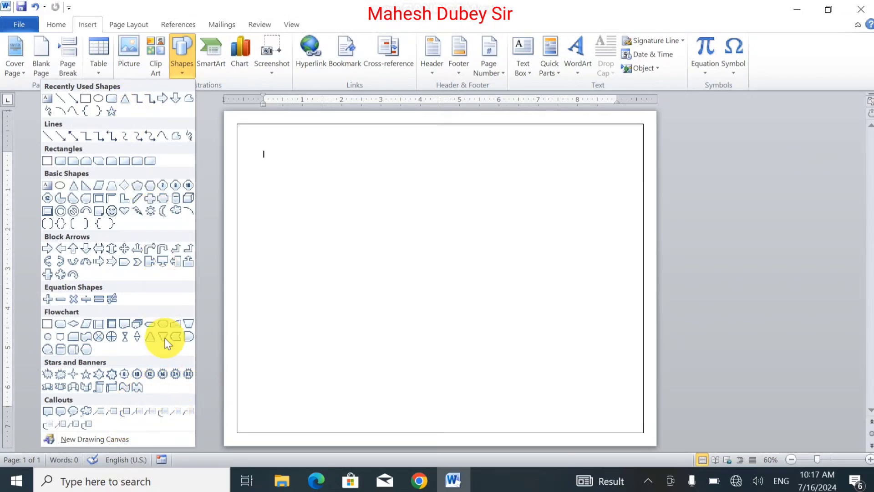
click(122, 98)
mouse_move(279, 147)
mouse_down()
mouse_move(345, 199)
mouse_move(349, 215)
mouse_up()
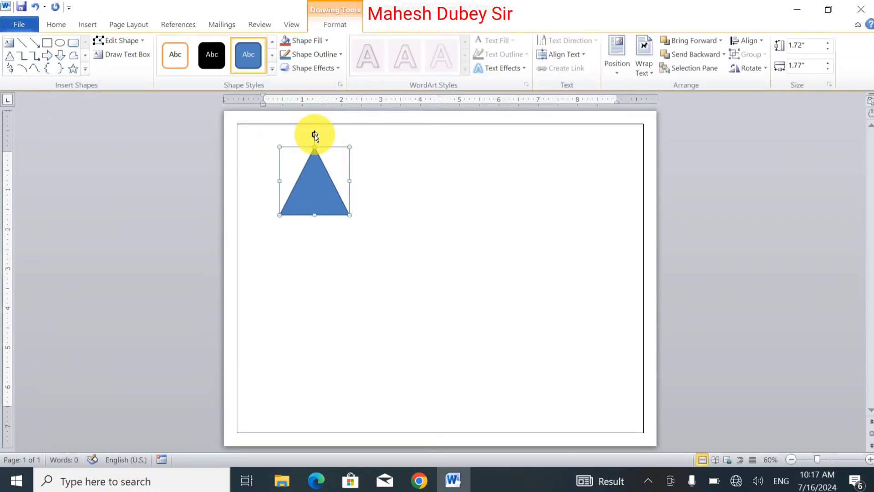
Rotate the triangle and fit it into the page border's upper-left corner, resized to about 0.82" high and 1.66" wide.
drag(315, 135, 269, 137)
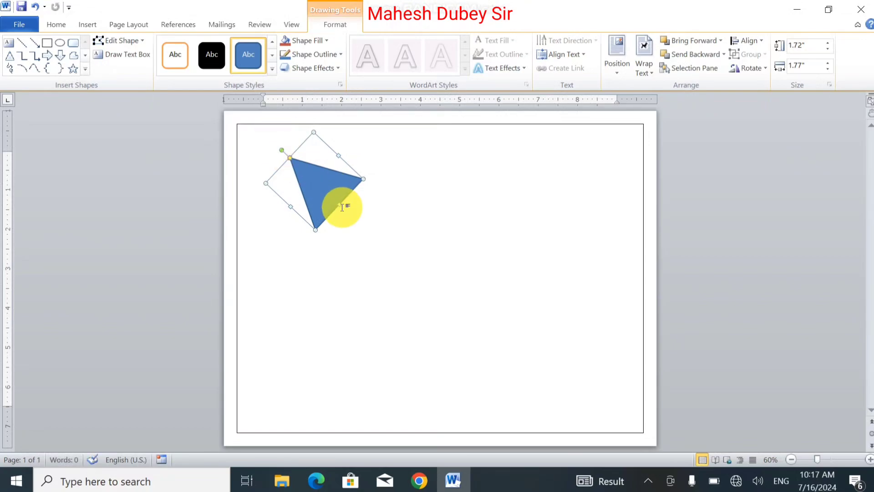
drag(294, 177, 273, 165)
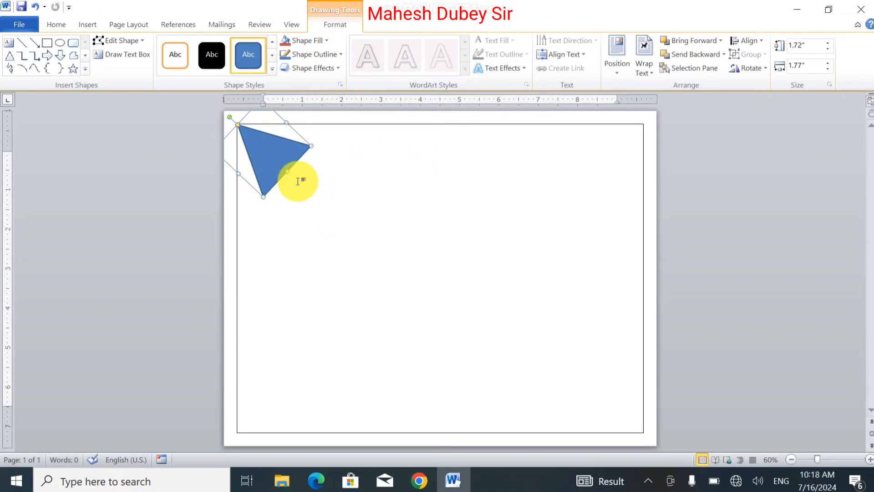
drag(269, 150, 266, 144)
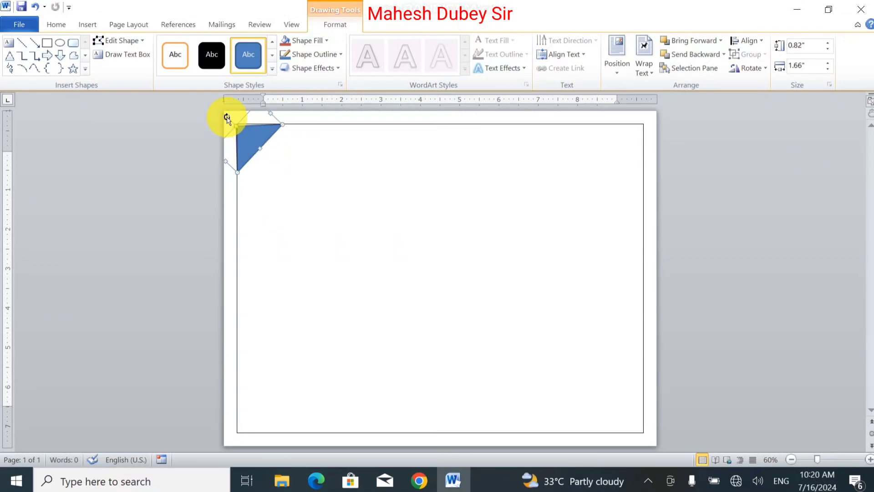
drag(226, 117, 227, 116)
key(ctrl+z)
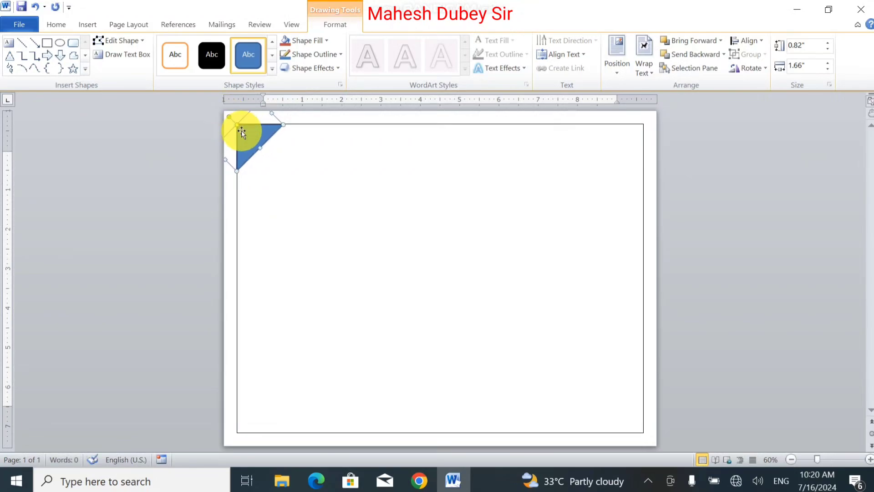
key(ctrl+z)
click(353, 191)
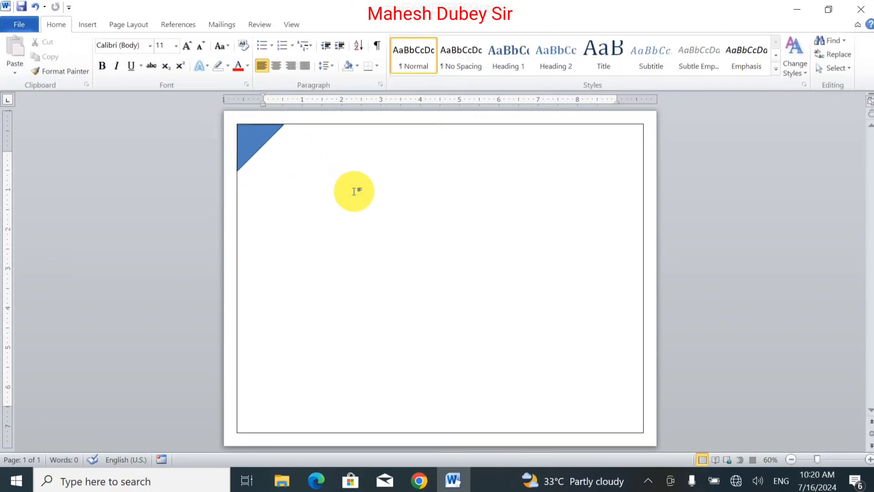
Place a copy of the upper-left triangle, rotated right 90°, in the page border's upper-right corner.
click(249, 139)
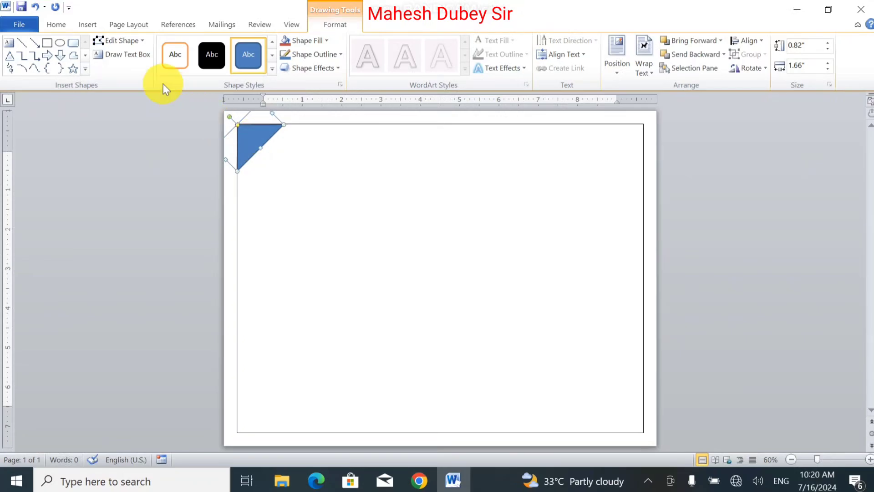
click(58, 26)
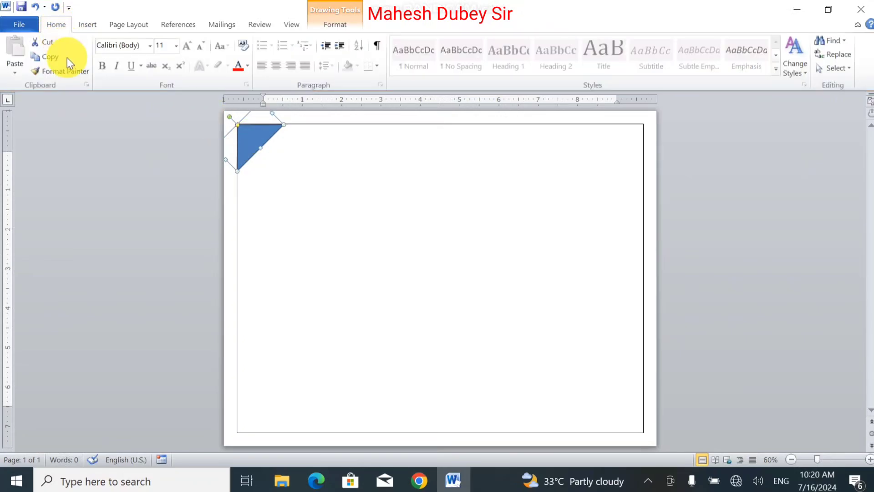
click(49, 60)
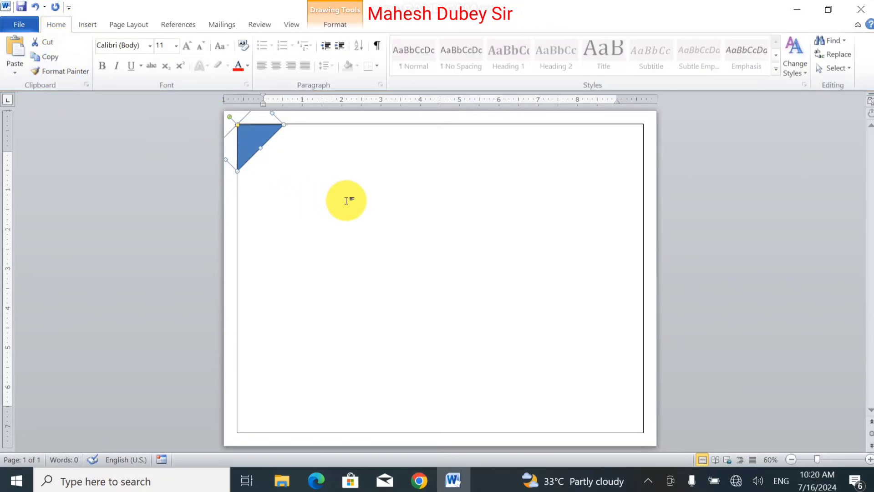
click(16, 48)
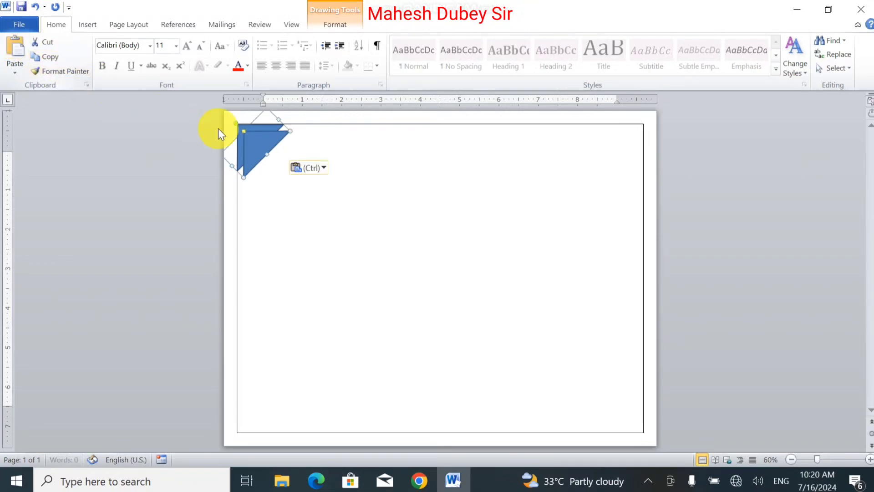
drag(256, 142, 592, 163)
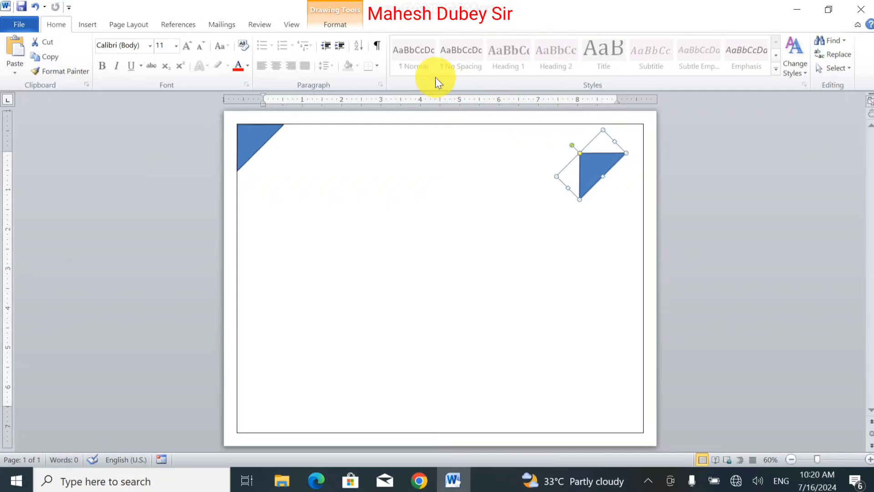
click(319, 23)
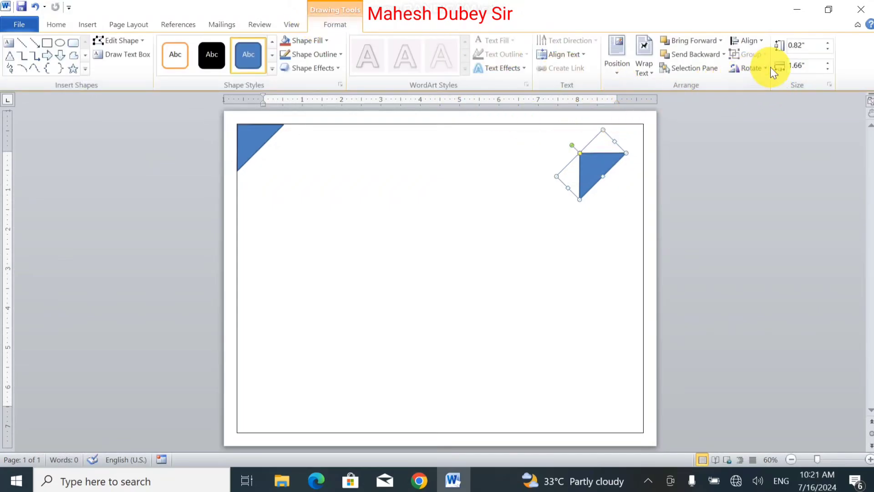
click(759, 69)
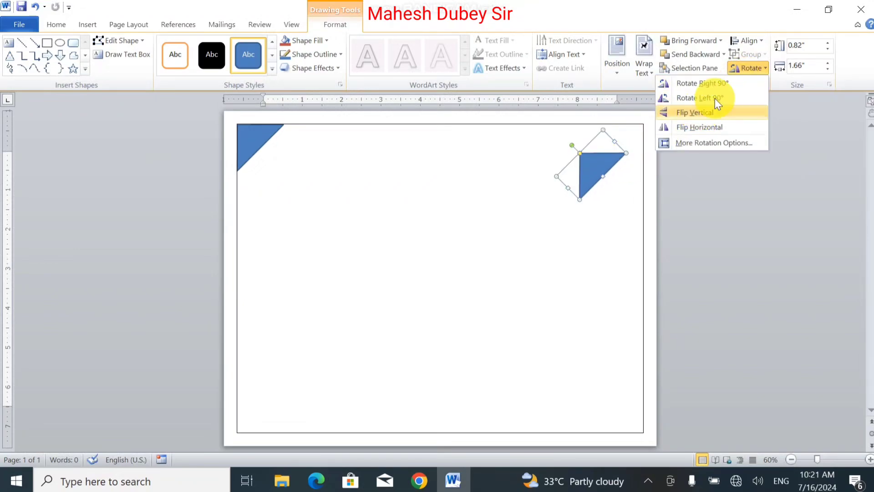
click(728, 86)
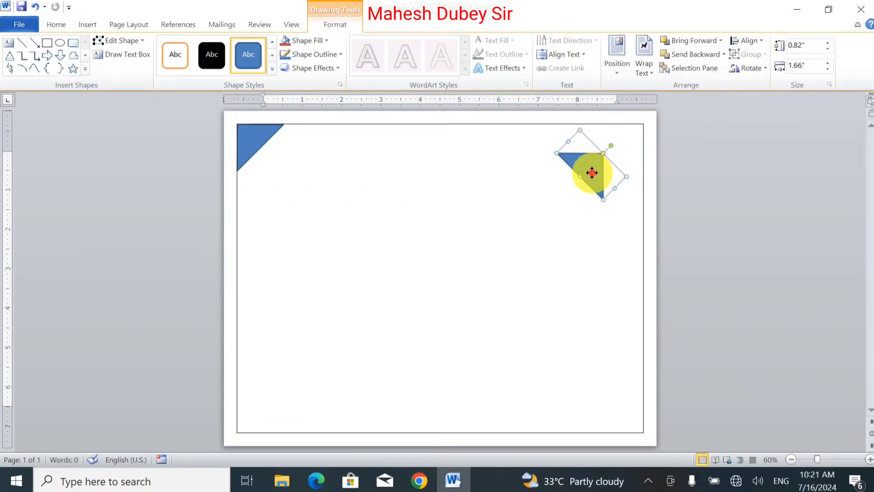
drag(592, 172, 632, 145)
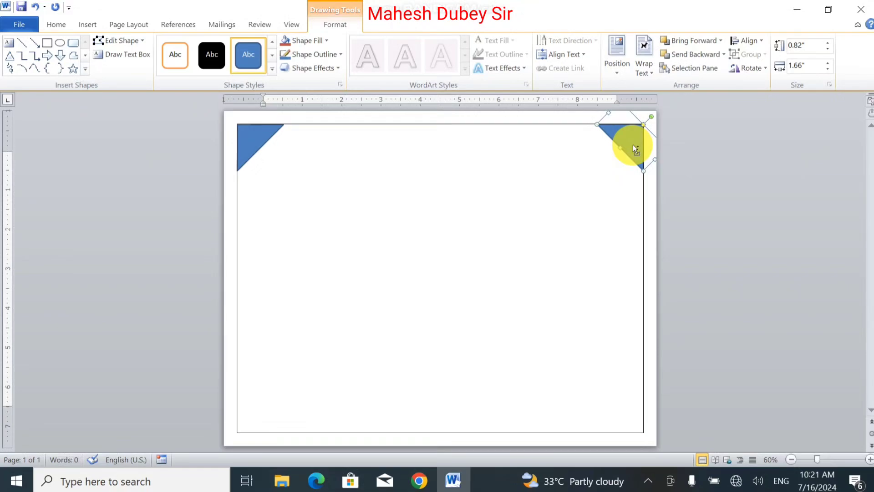
Paste another copy of the triangle, rotate it left 90°, and fit it into the page border's lower-left corner.
key(ctrl+v)
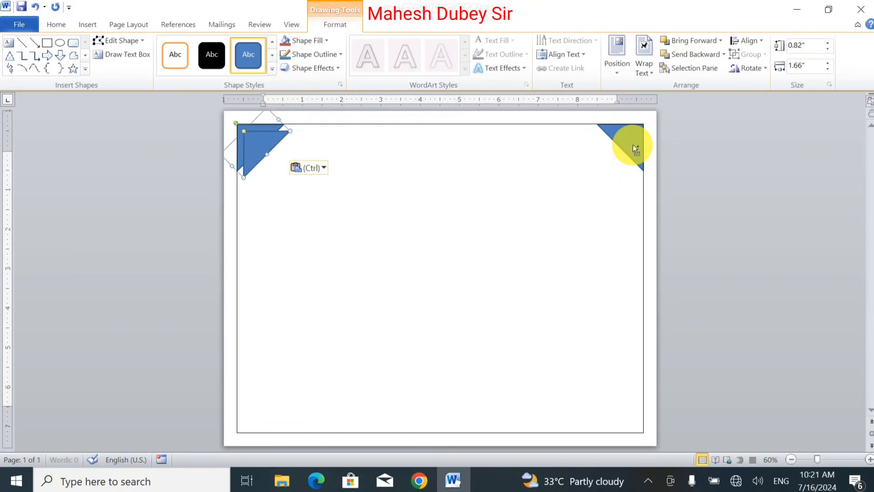
click(751, 69)
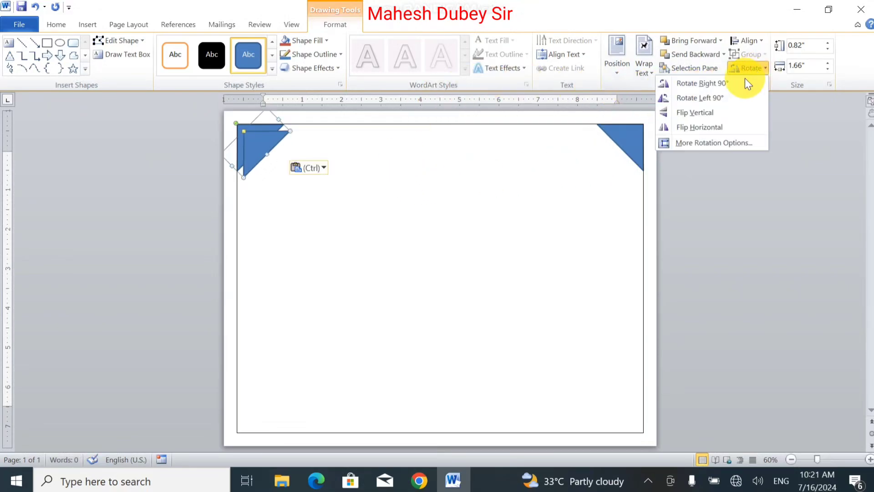
click(724, 98)
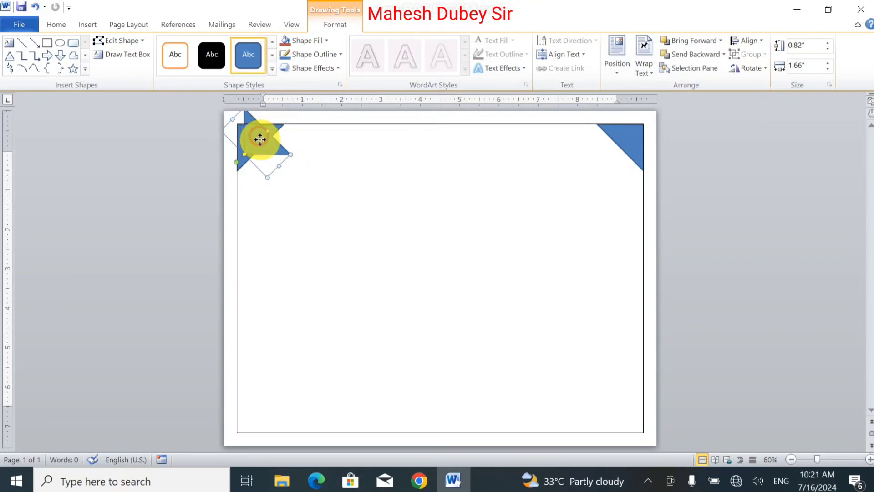
drag(260, 139, 251, 413)
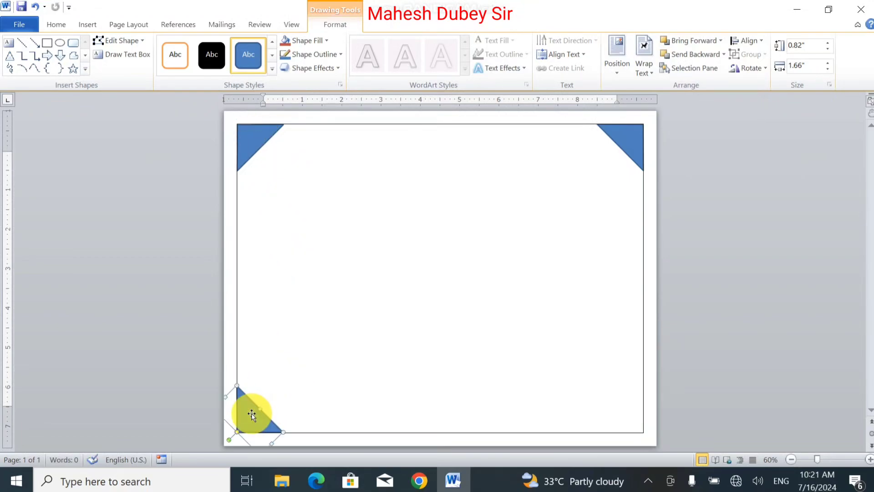
key(ctrl+Right)
key(ctrl+Down)
Paste a copy of the lower-left triangle, rotate it left 90°, and fit it into the page border's lower-right corner.
key(ctrl+v)
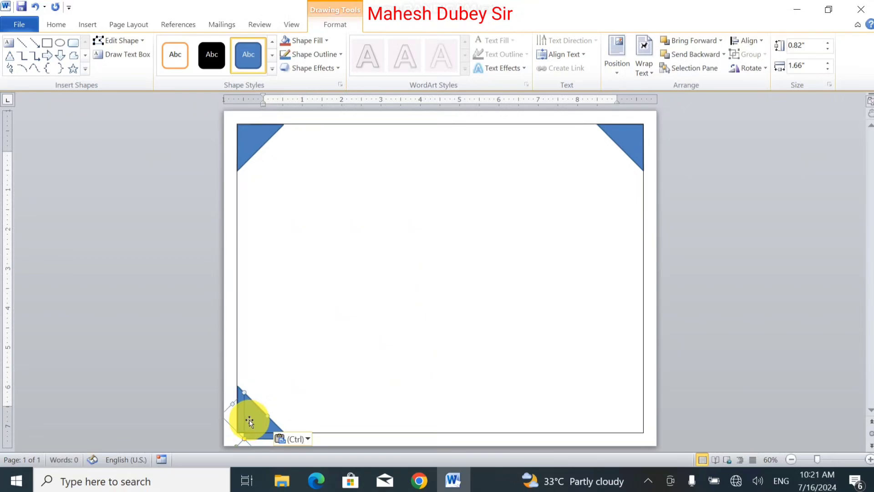
click(742, 67)
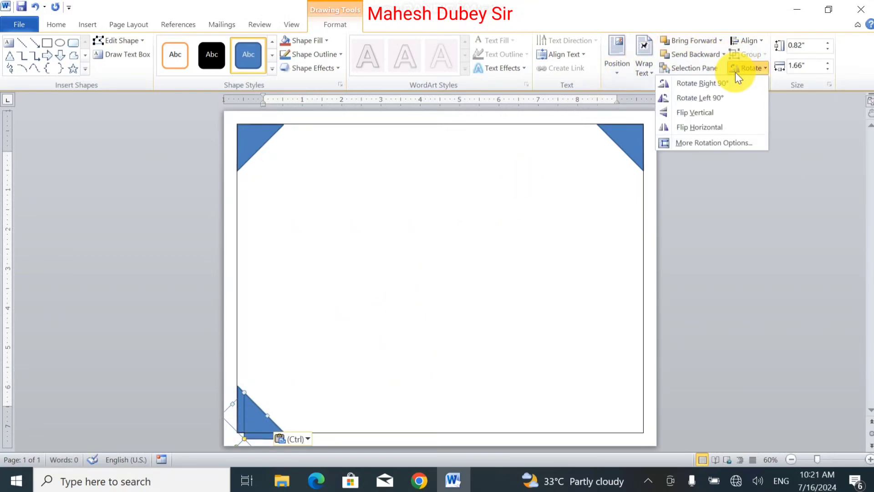
click(725, 96)
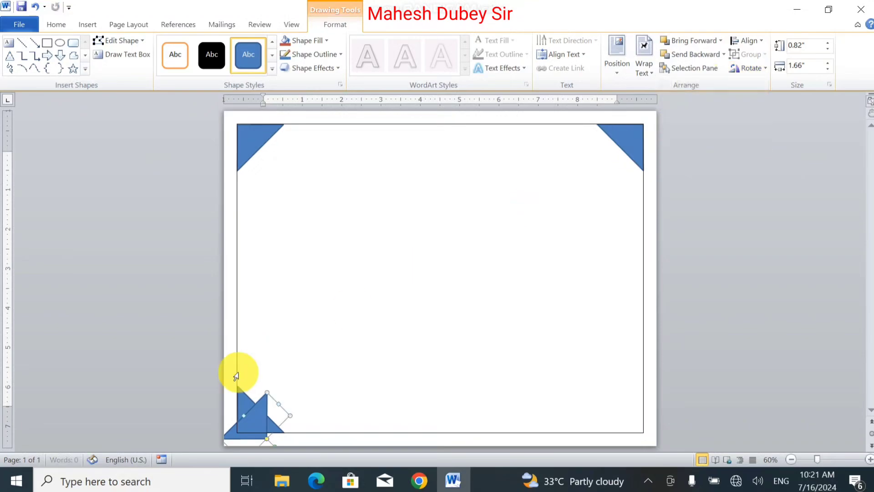
mouse_move(257, 418)
mouse_down()
mouse_move(613, 363)
mouse_move(663, 390)
mouse_move(632, 400)
mouse_move(627, 411)
mouse_up()
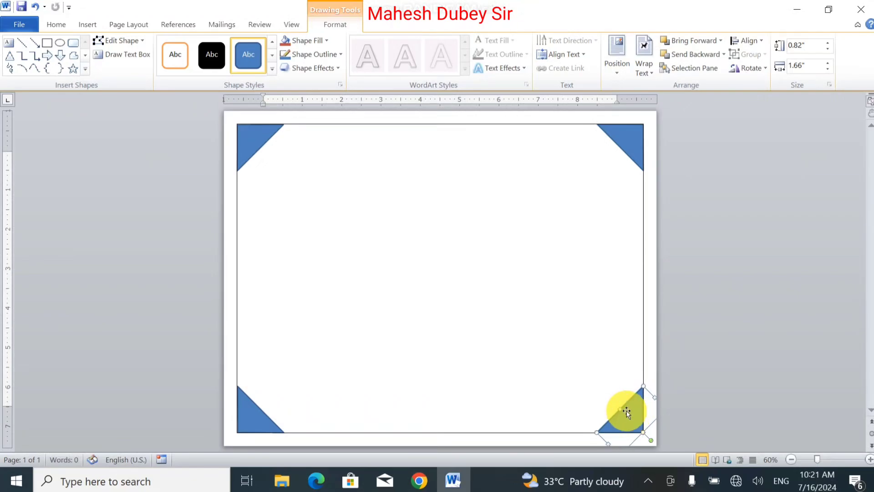
click(534, 341)
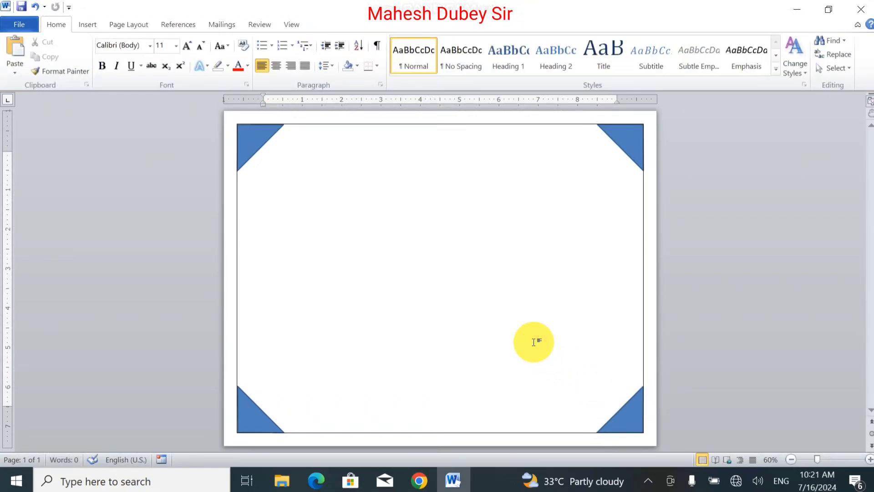
Remove the outline from the upper-left corner triangle.
click(259, 146)
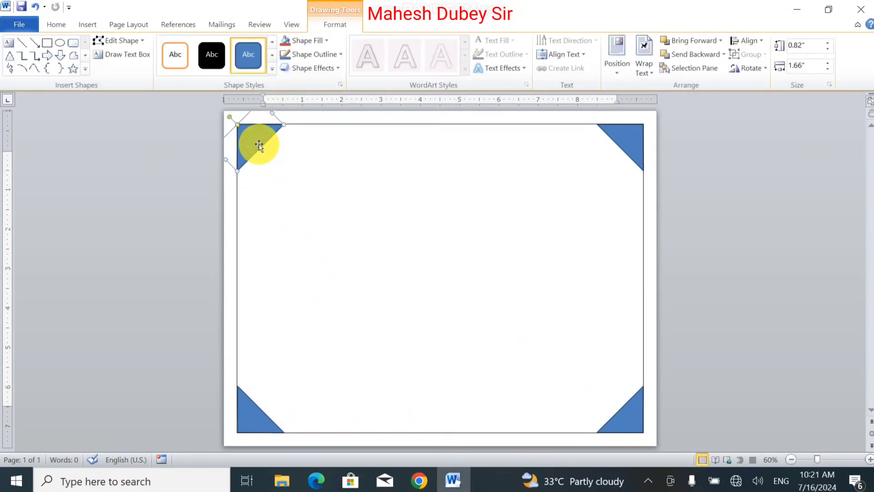
click(305, 56)
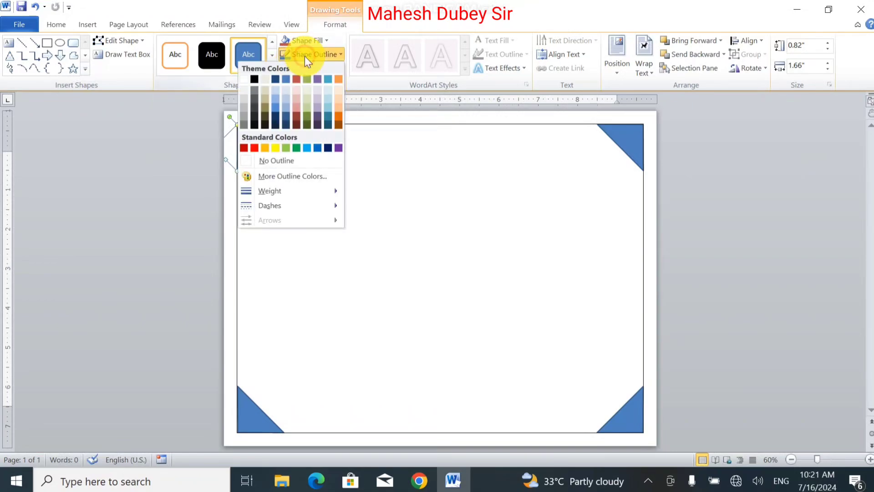
click(268, 162)
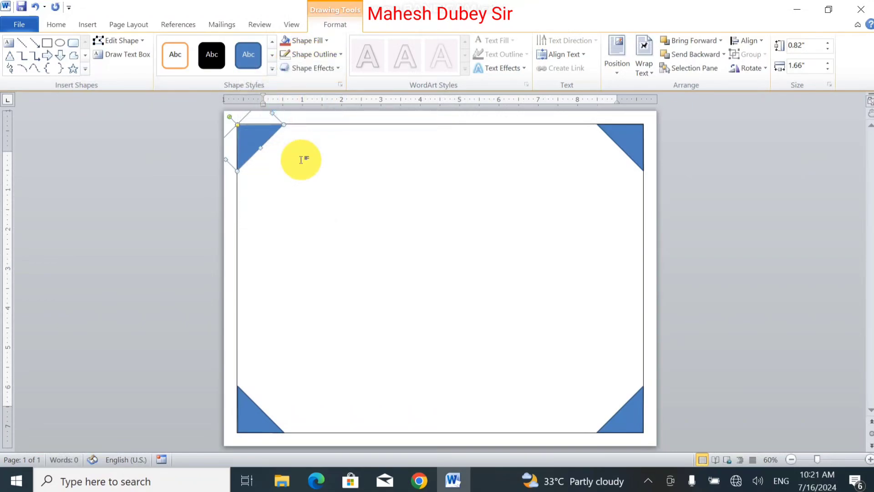
shift+click(634, 145)
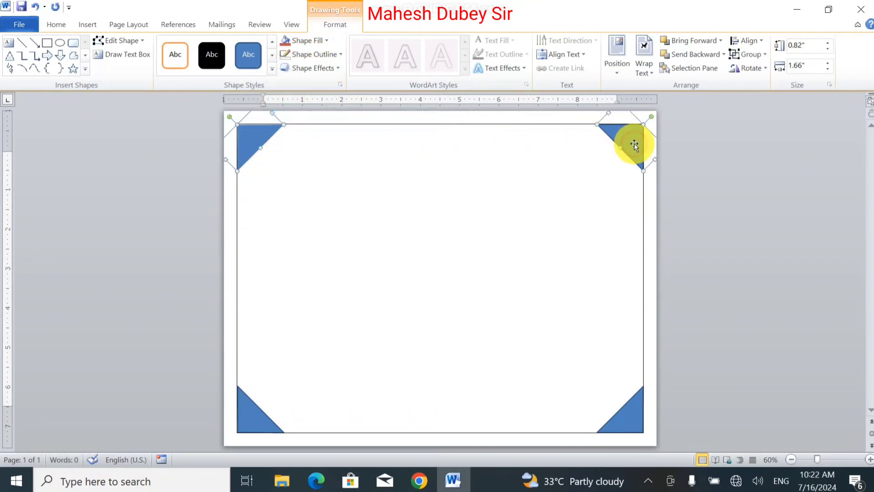
shift+click(621, 420)
shift+click(247, 414)
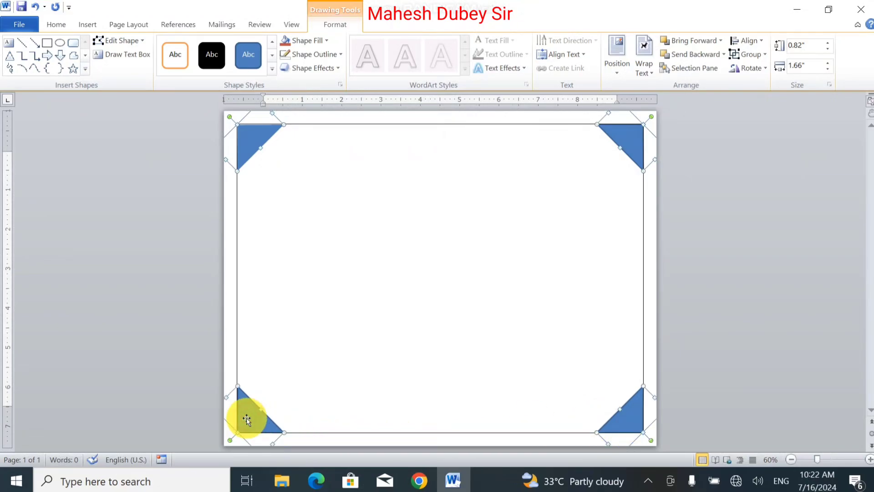
key(Escape)
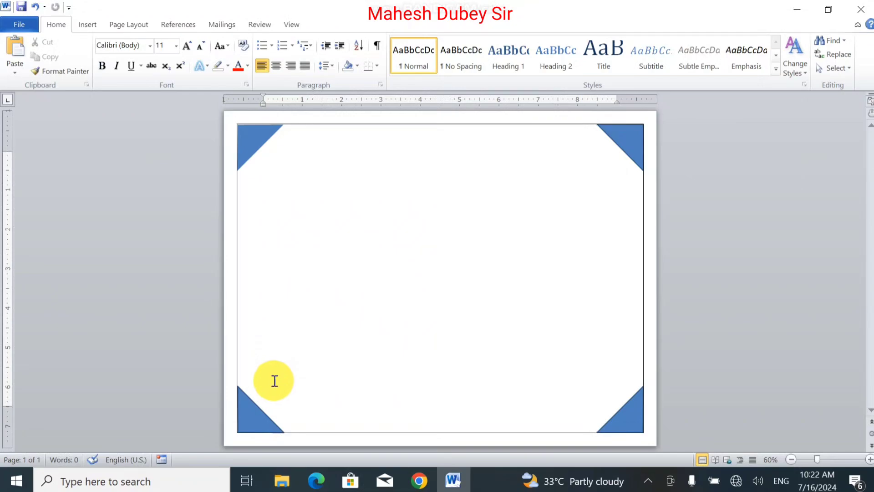
Select all four corner triangles together and set their shape outline to No Outline.
click(255, 424)
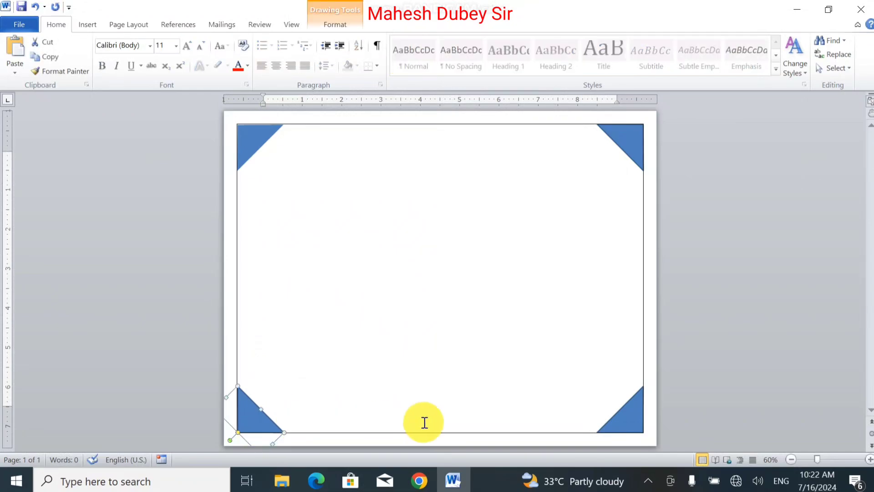
shift+click(622, 427)
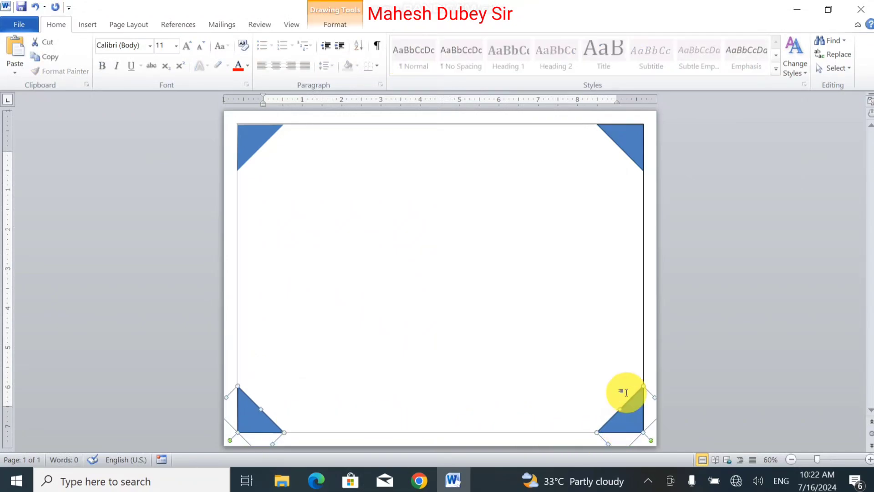
shift+click(633, 146)
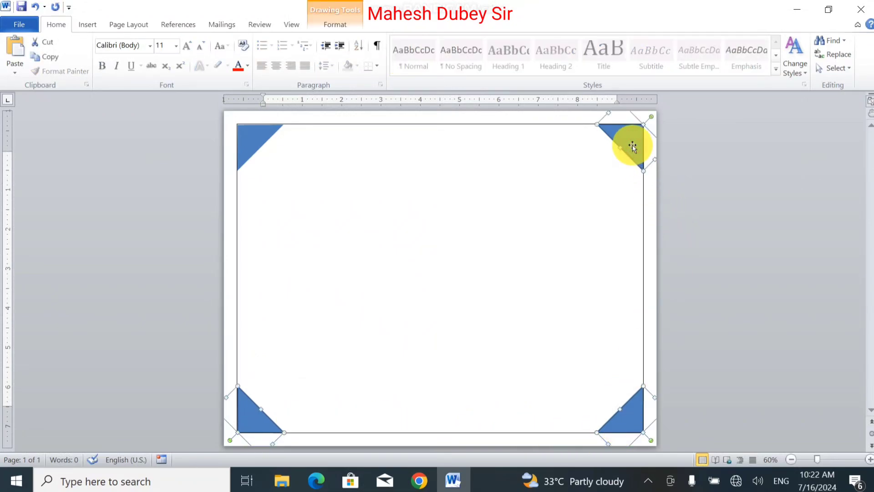
shift+click(255, 132)
click(343, 27)
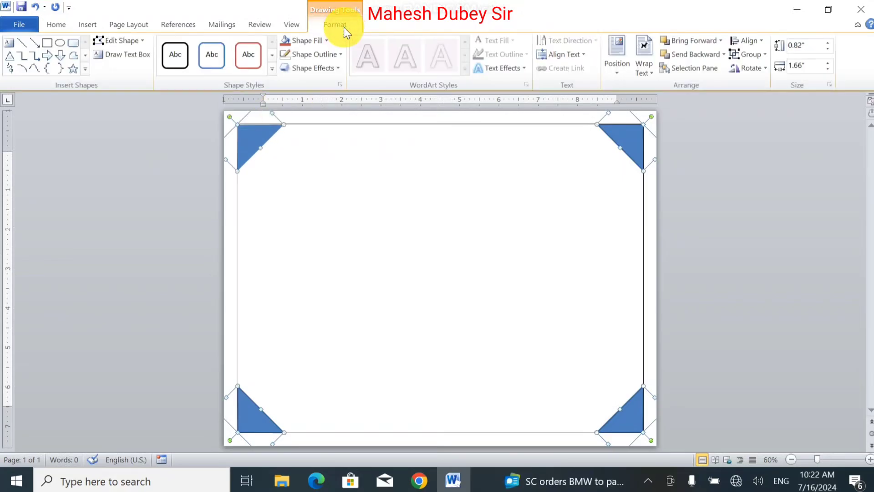
click(329, 58)
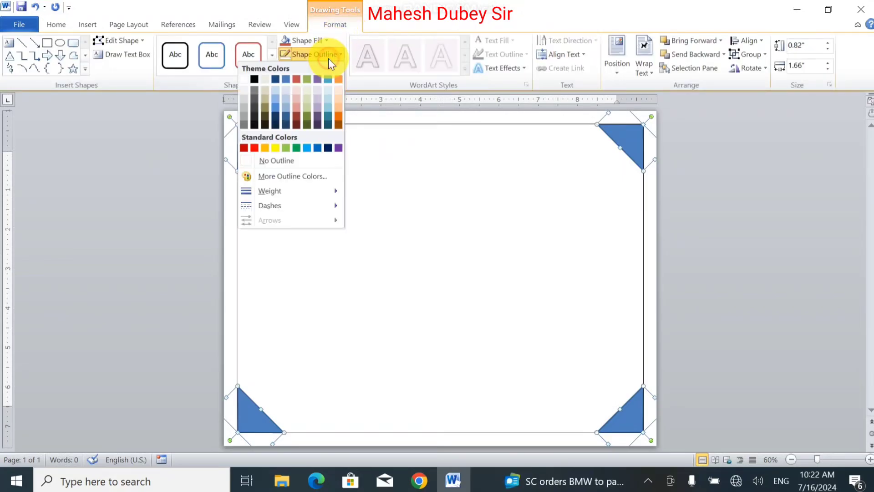
click(279, 159)
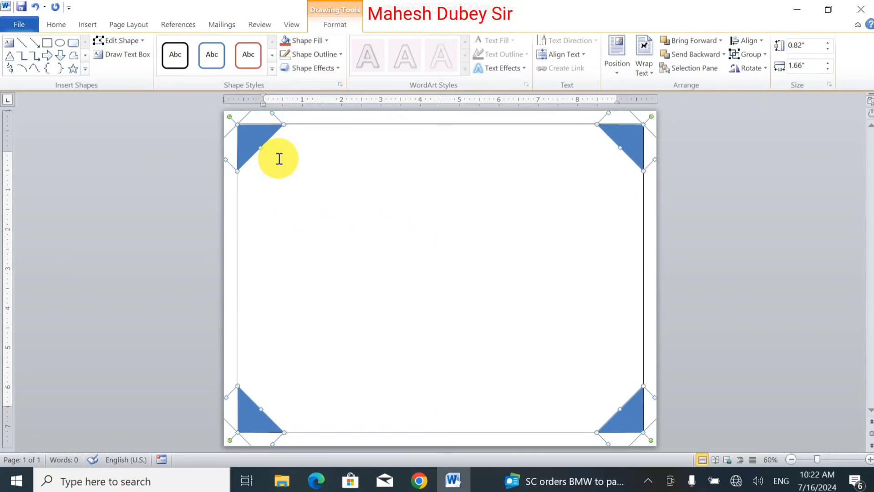
click(348, 157)
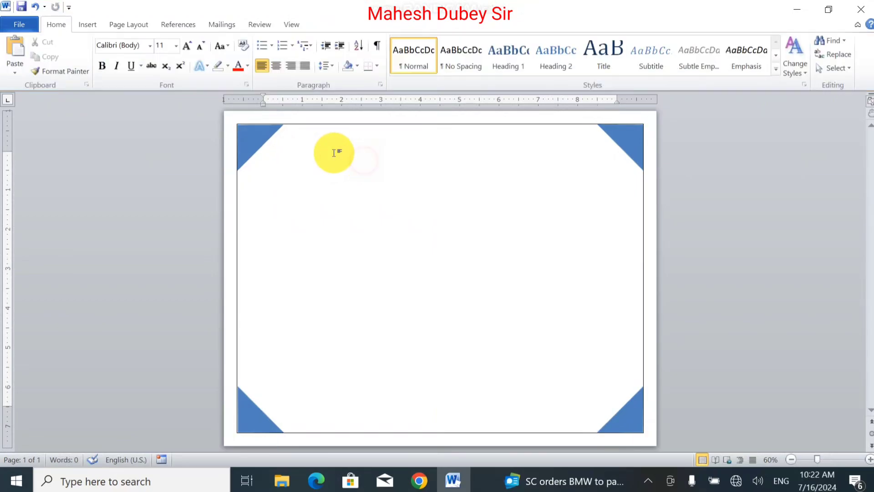
Nudge the upper-left and lower-left triangles so their edges sit flush with the page border's corners.
click(245, 142)
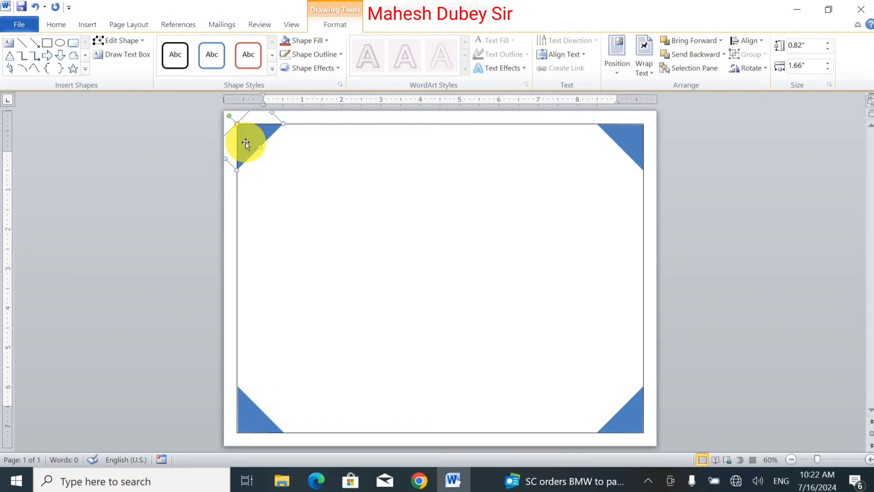
click(630, 145)
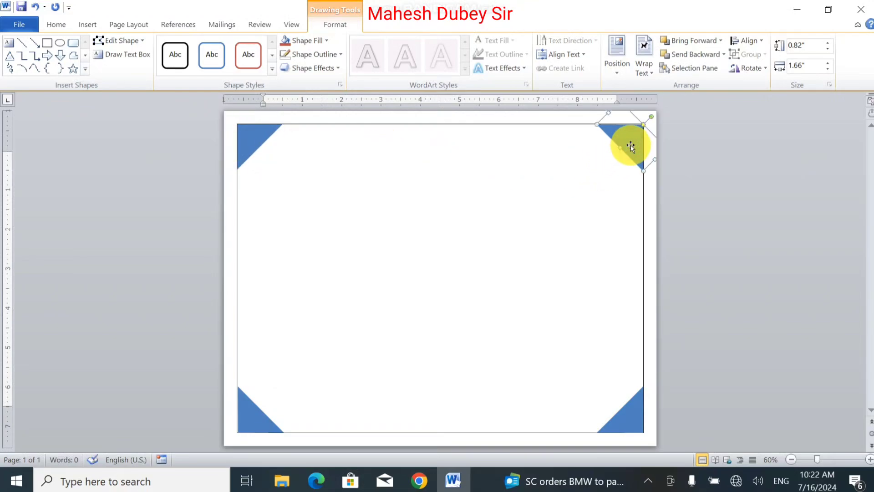
click(246, 411)
key(ctrl+Left)
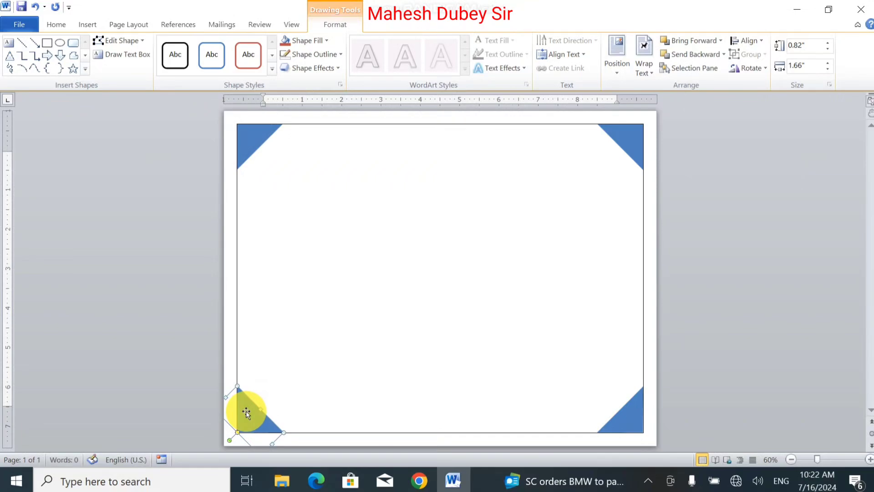
key(ctrl+Left)
key(ctrl+Down)
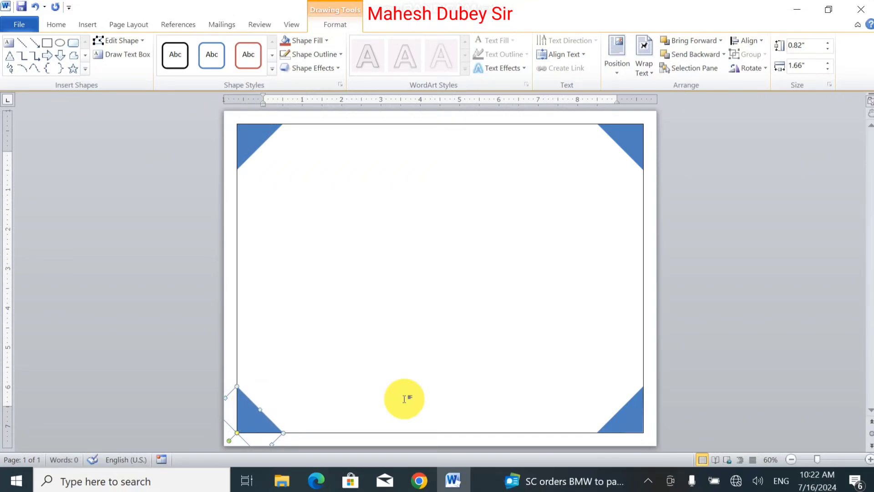
Nudge the lower-right triangle so its edges sit flush with the page border's corner, and deselect it.
click(622, 410)
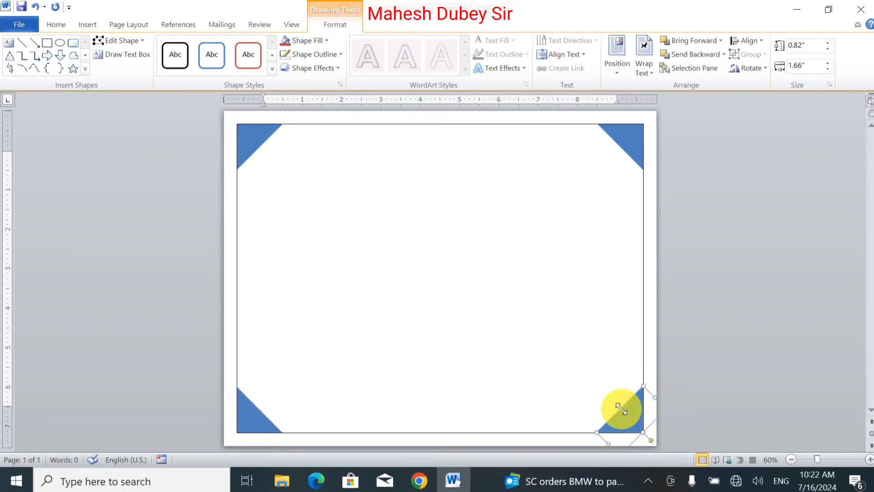
key(ctrl+Down)
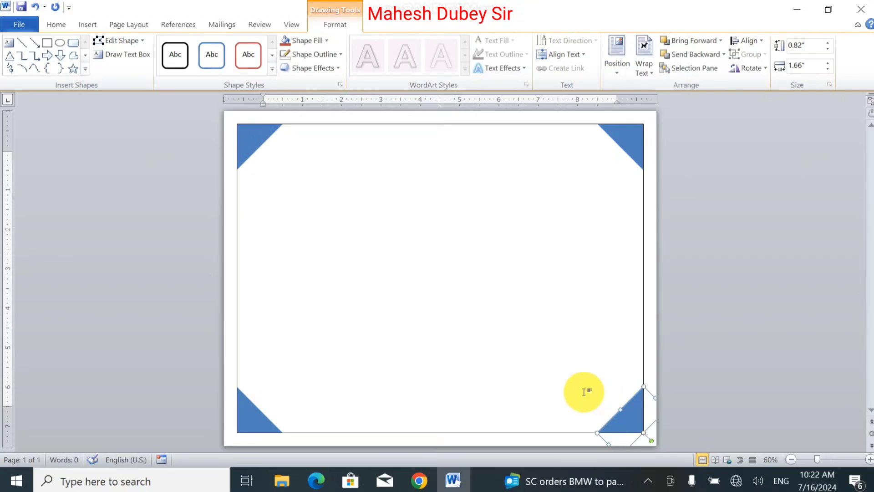
click(573, 384)
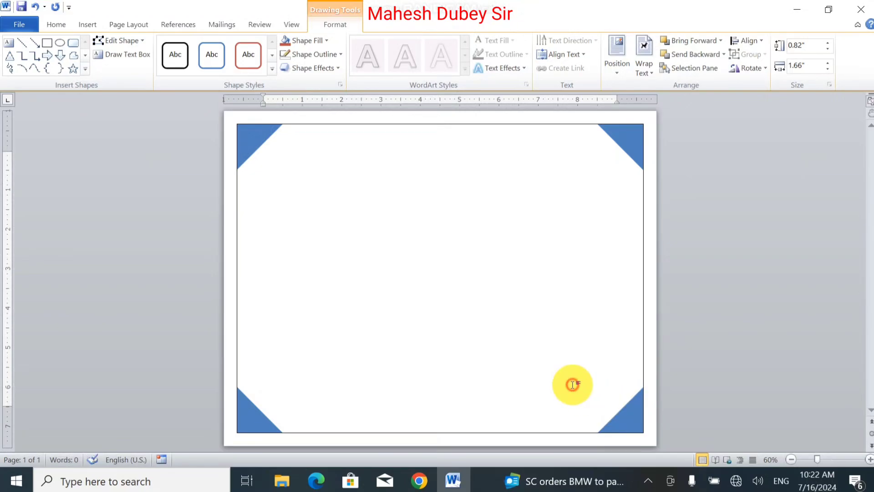
Try to bend the upper-left triangle's diagonal edge inward toward the page corner by editing its points.
click(248, 140)
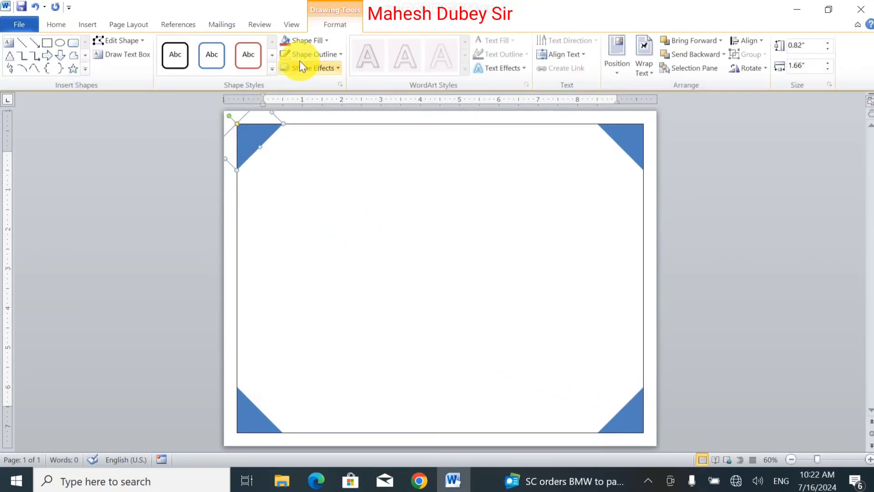
click(116, 42)
click(97, 75)
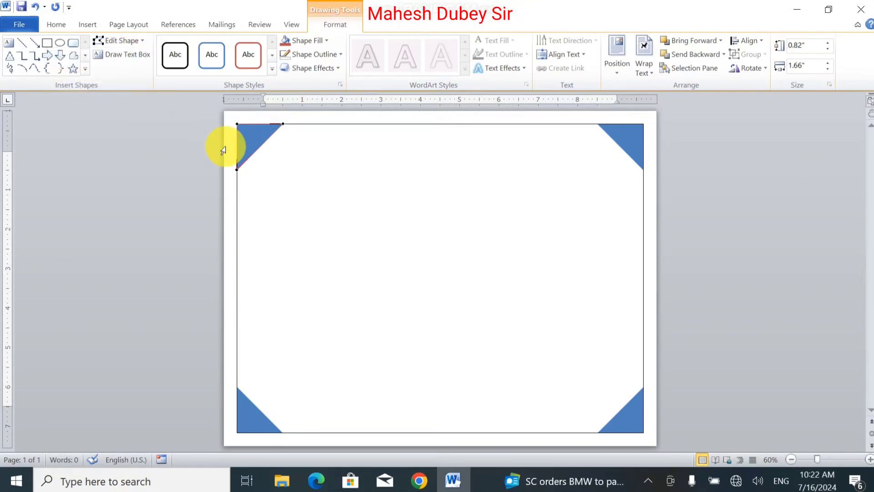
click(259, 147)
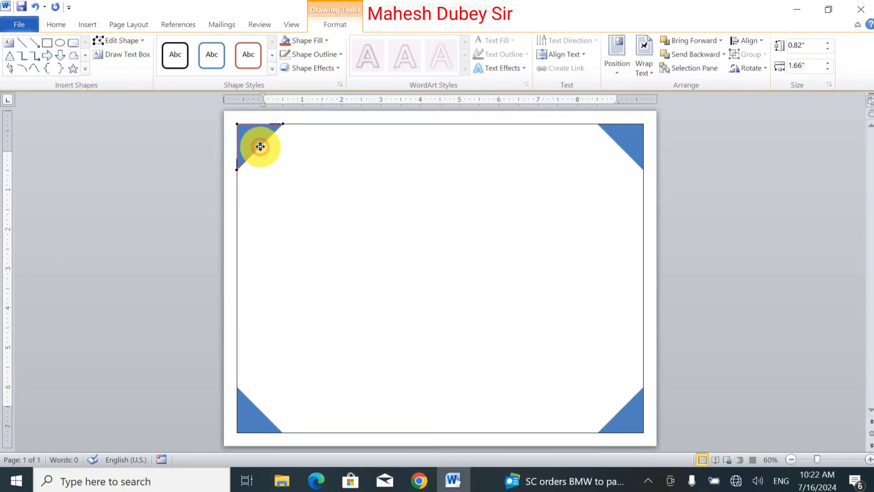
drag(259, 147, 253, 139)
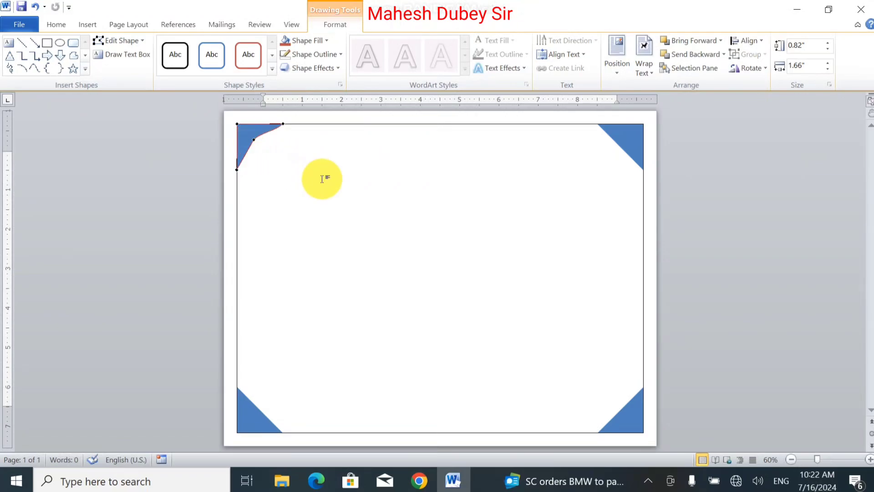
click(282, 173)
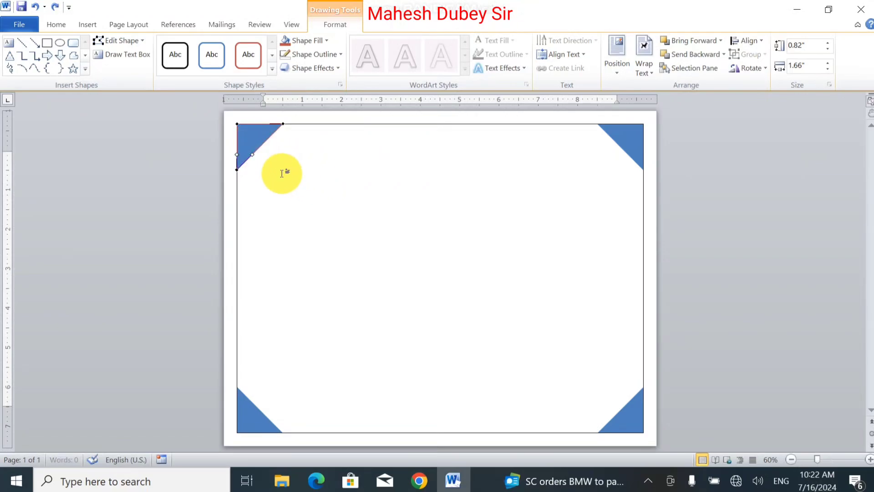
click(326, 175)
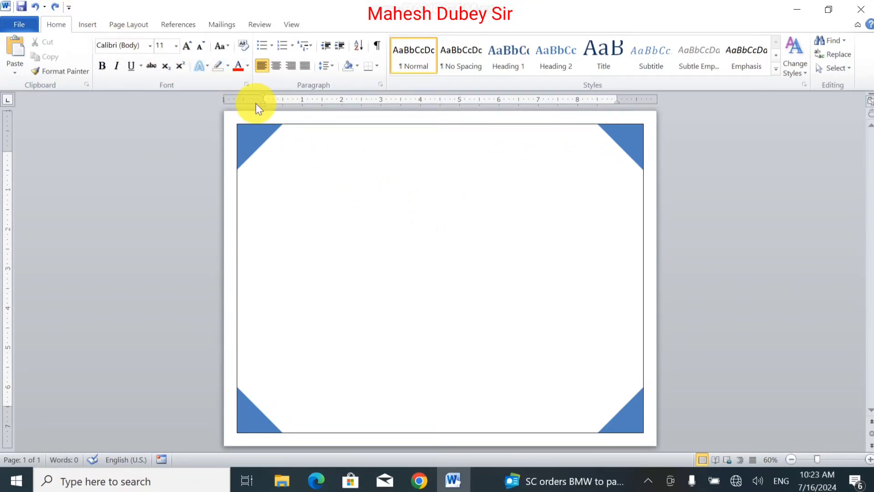
Draw a text box about 2.34" wide and 0.38" high beside the upper-left triangle, containing "Reg.No. xxxxxxxxx".
click(86, 24)
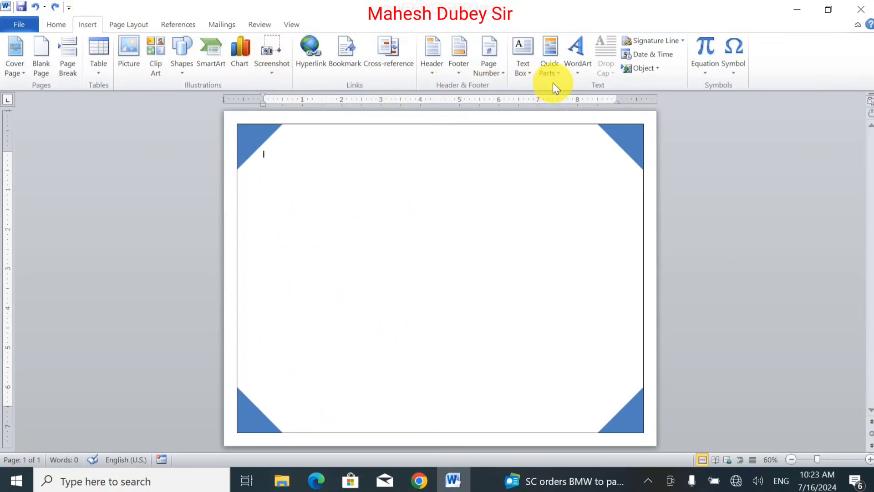
click(524, 70)
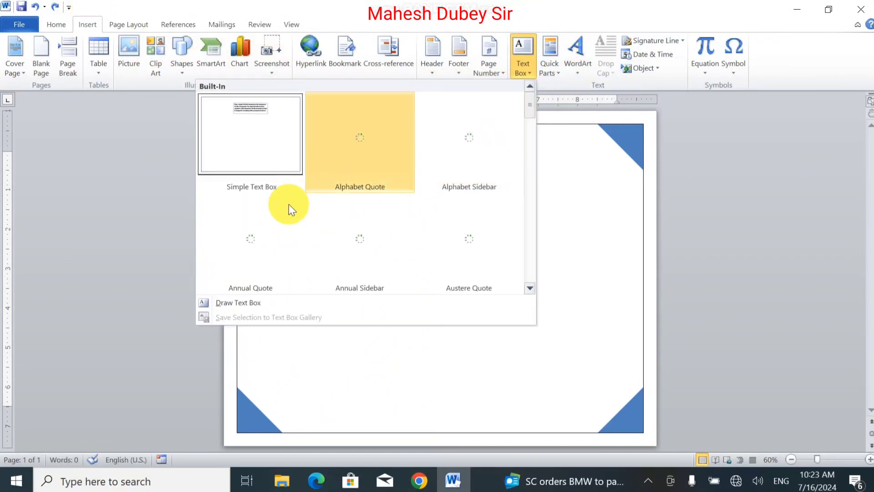
click(237, 304)
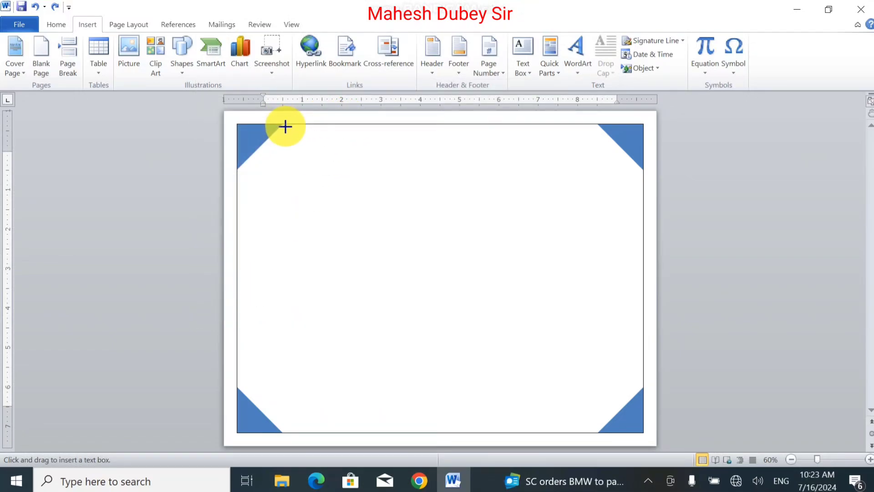
drag(286, 127, 377, 142)
text(Reg.No. xxxxxxxxx)
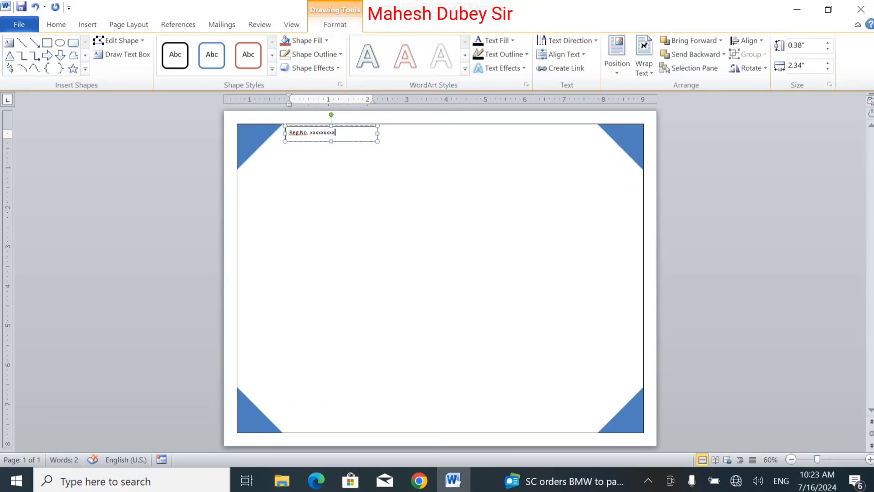
Set the Reg.No. text box to No Outline and No Fill, and deselect it.
click(363, 139)
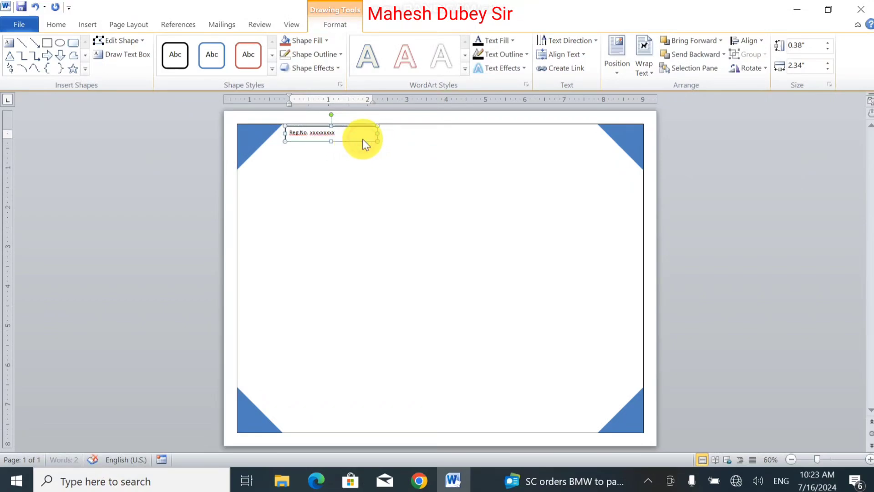
click(330, 58)
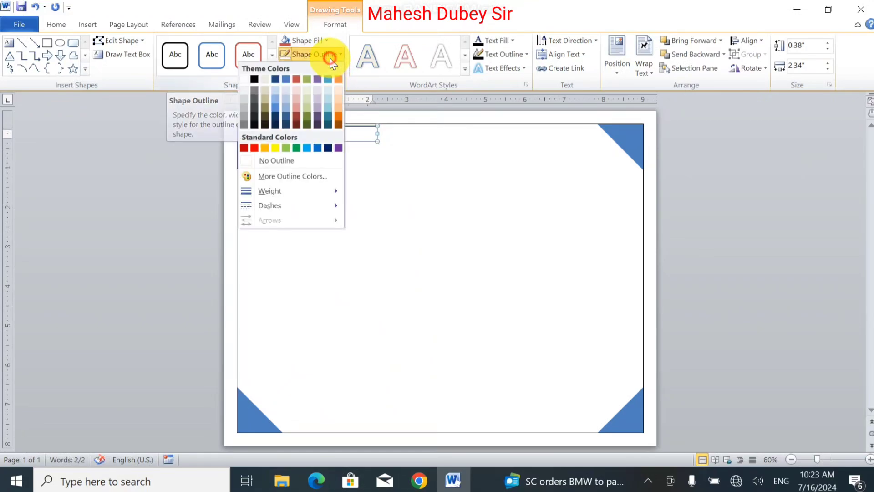
click(270, 156)
click(313, 39)
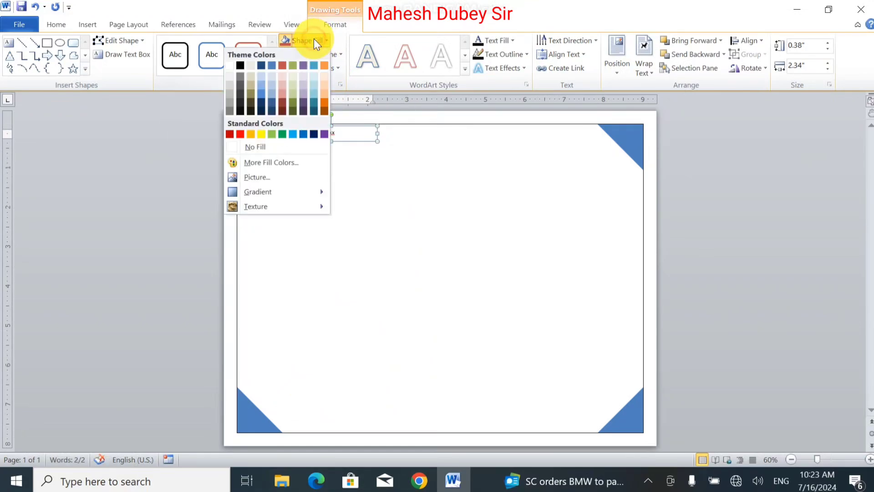
click(278, 148)
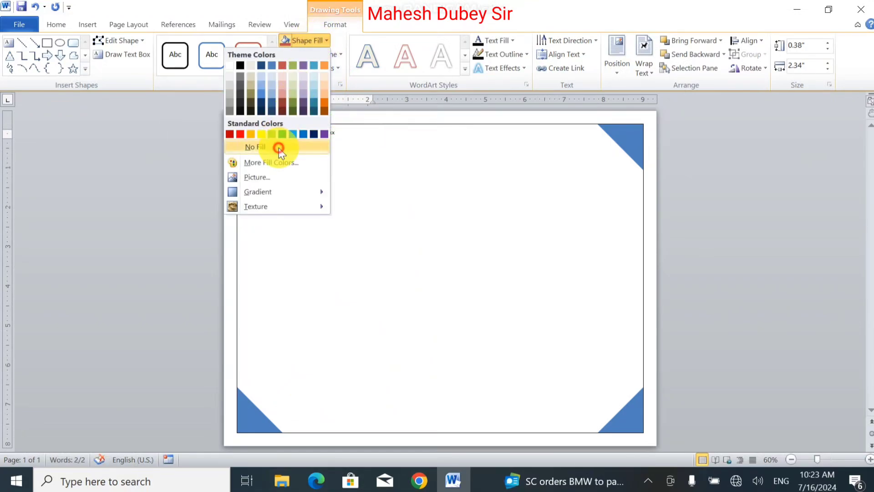
click(379, 210)
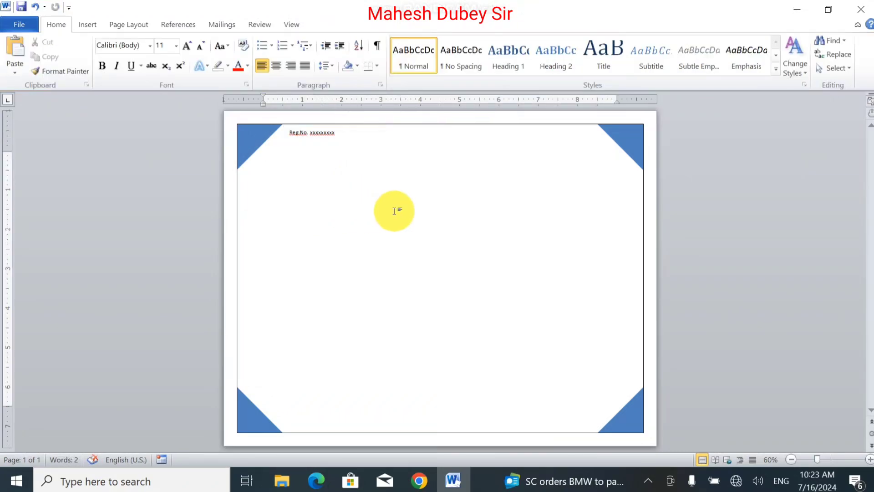
Insert WordArt in the green gradient style below the registration number, reading "KSHAMA COMPUTER" in capitals.
click(85, 20)
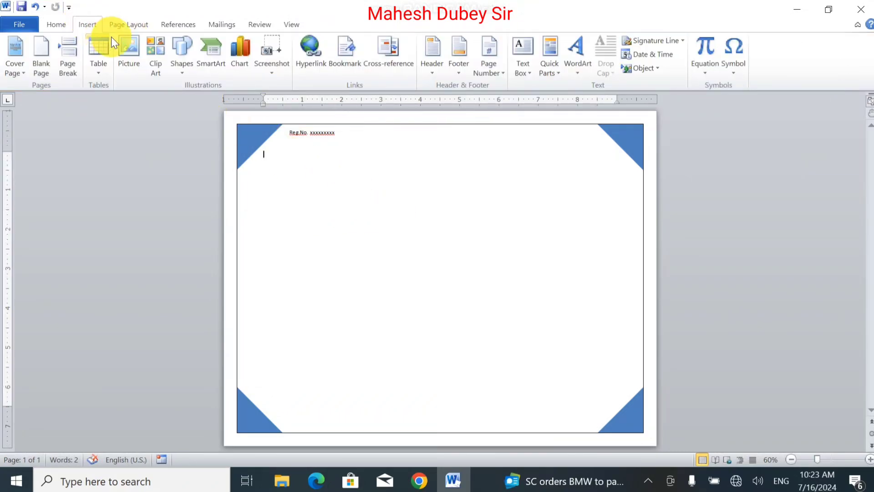
click(578, 73)
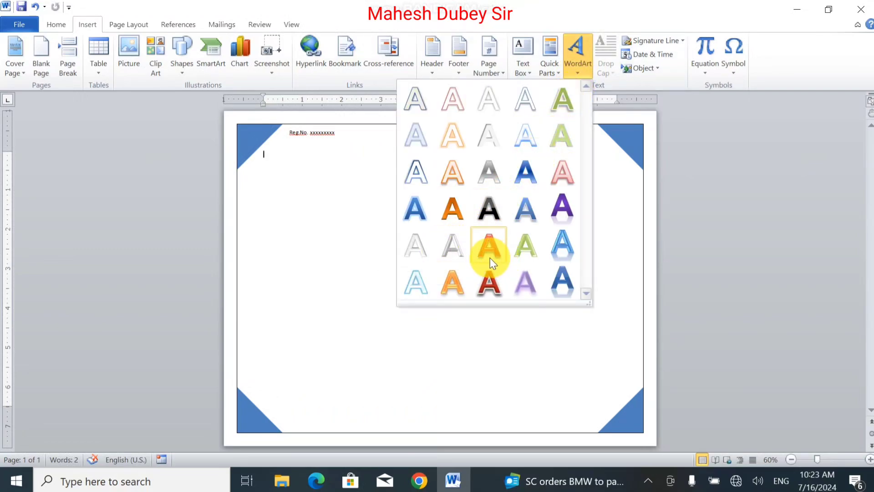
click(523, 250)
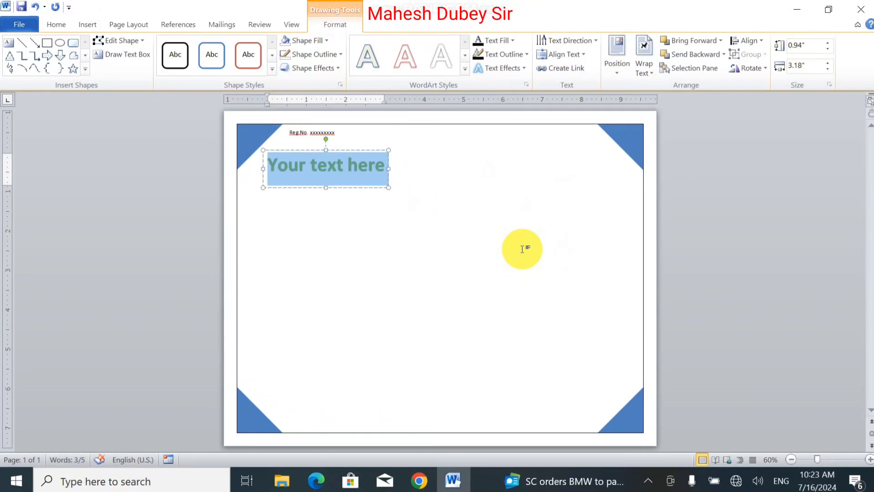
text(Kshama)
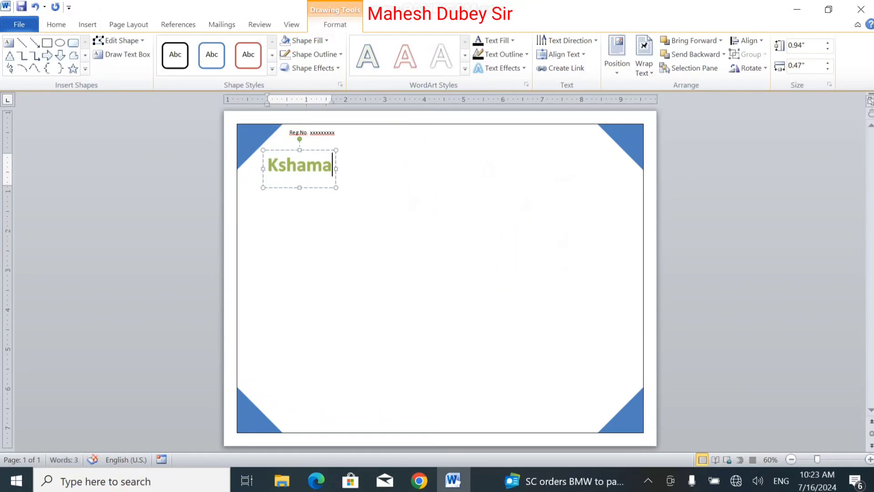
key(BackSpace)
key(BackSpace)
key(BackSpace)
key(BackSpace)
key(BackSpace)
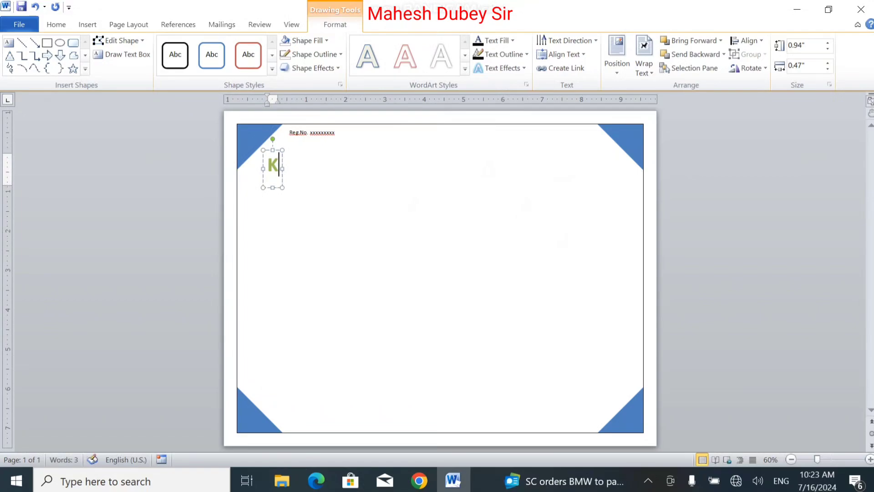
text(SHAMA C)
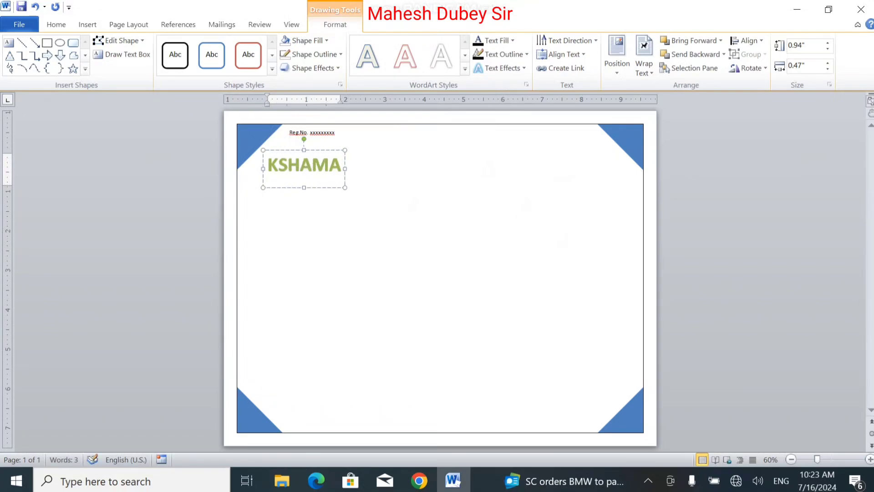
text(OMPUTER)
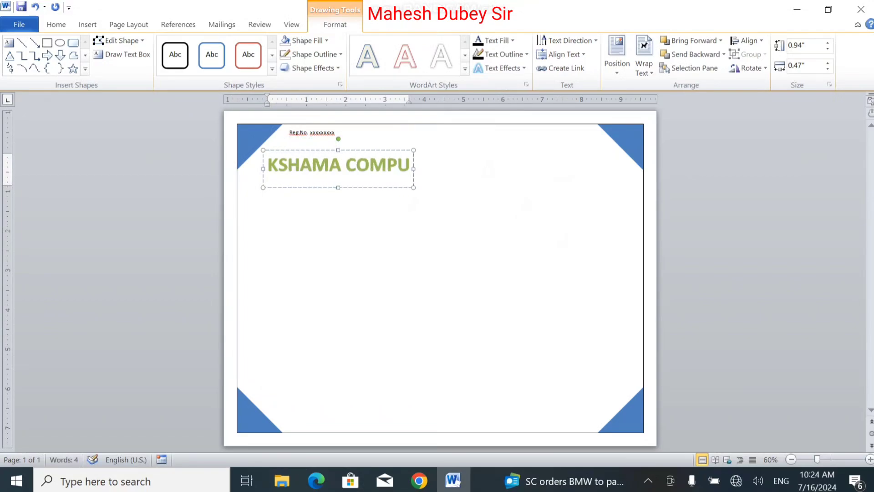
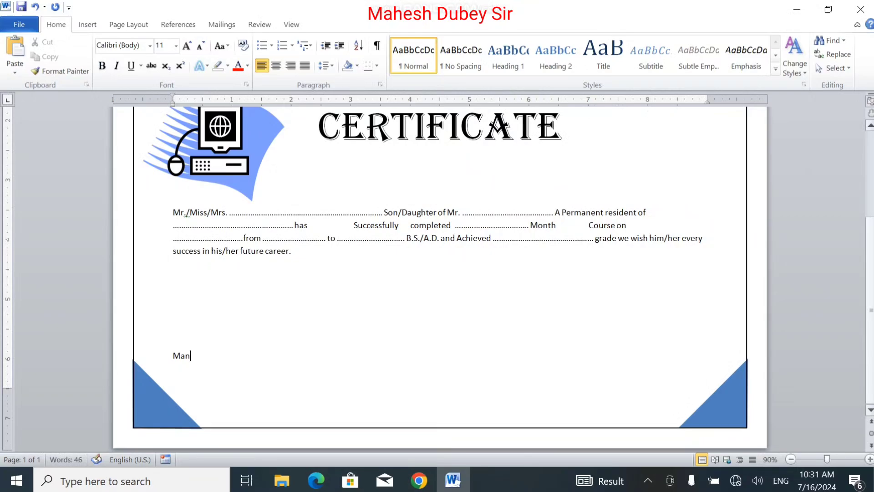
Complete the line above the lower-left triangle as "Mangeging Directore" and correct its second word to the suggested spelling "Director".
text(geging Di)
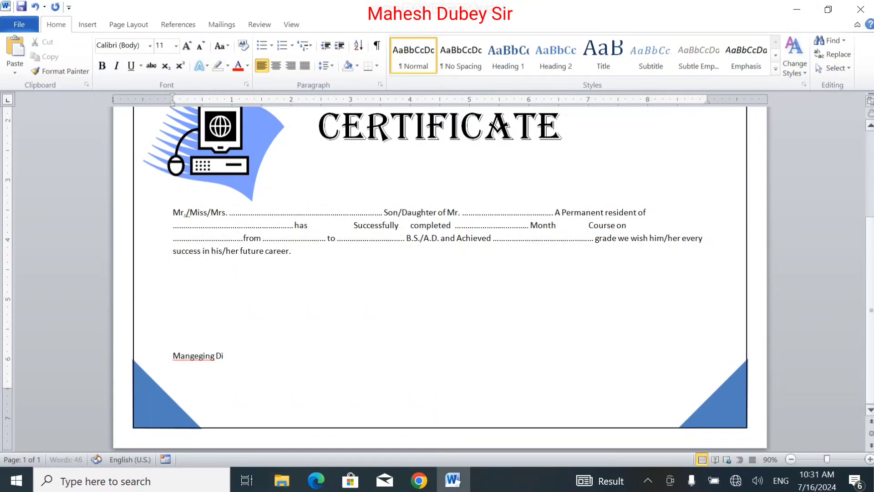
text(rectore)
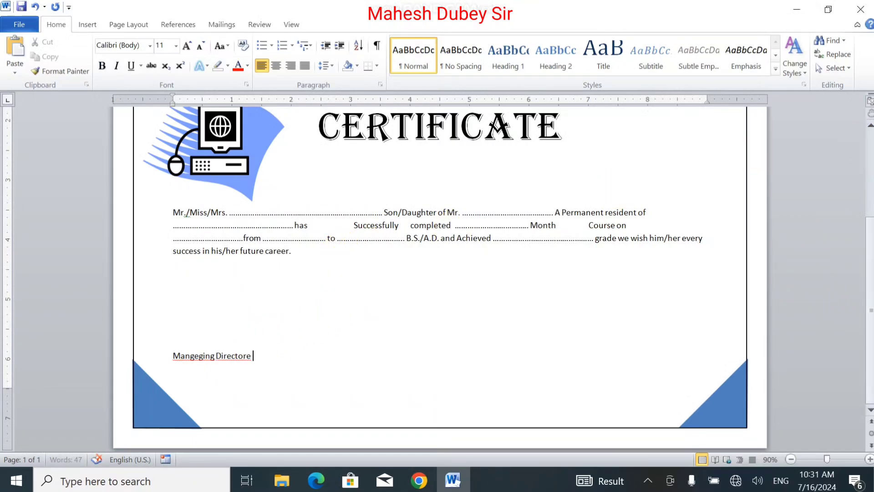
right_click(228, 356)
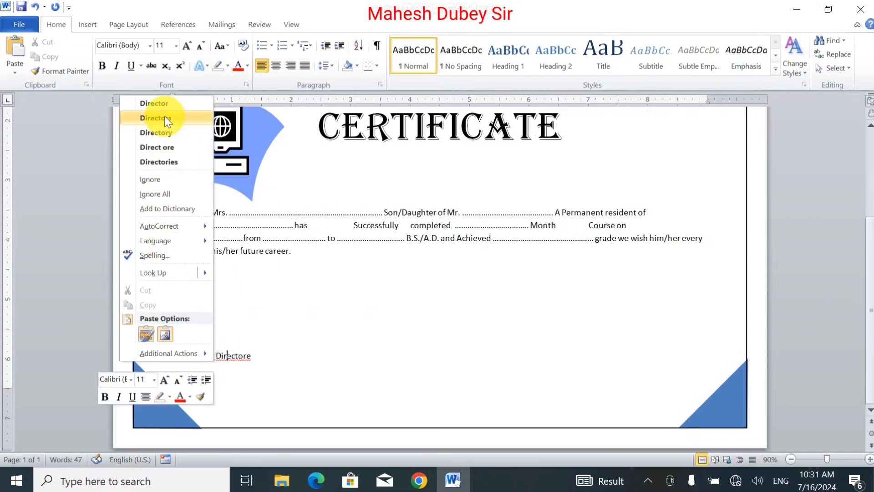
click(159, 103)
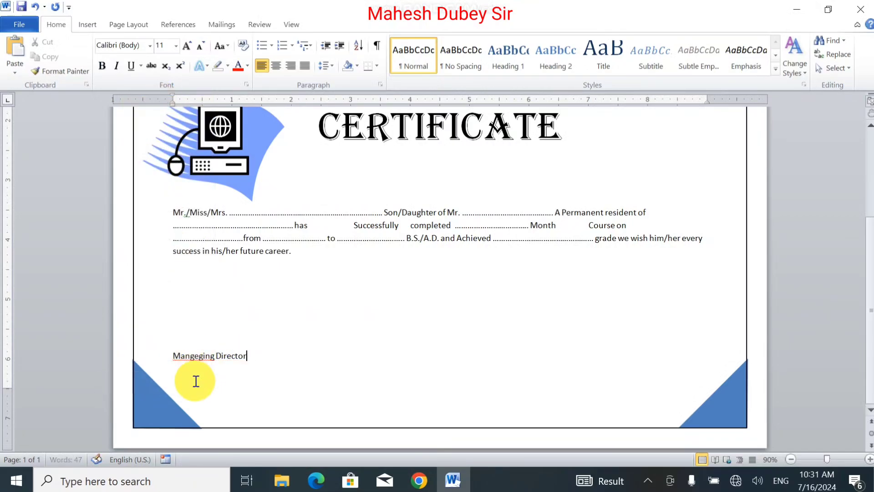
Correct the misspelled word "Mangeging" in the signature text to the suggested spelling "Managing".
right_click(194, 358)
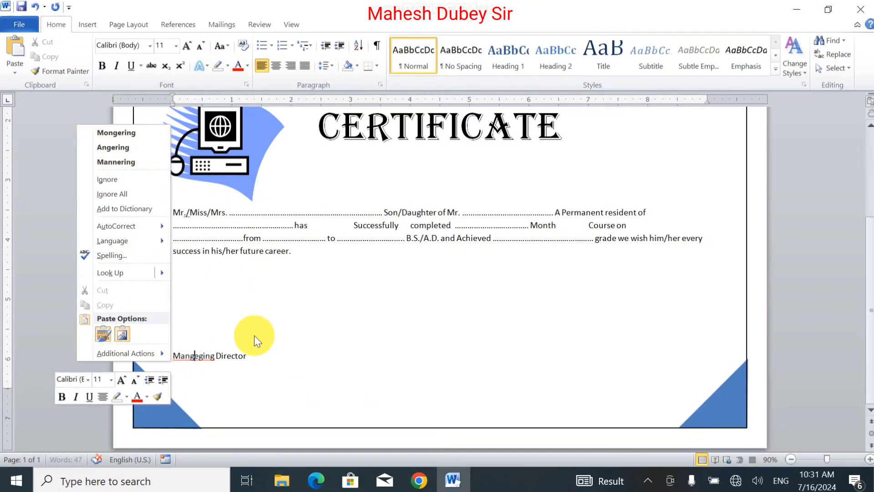
click(202, 357)
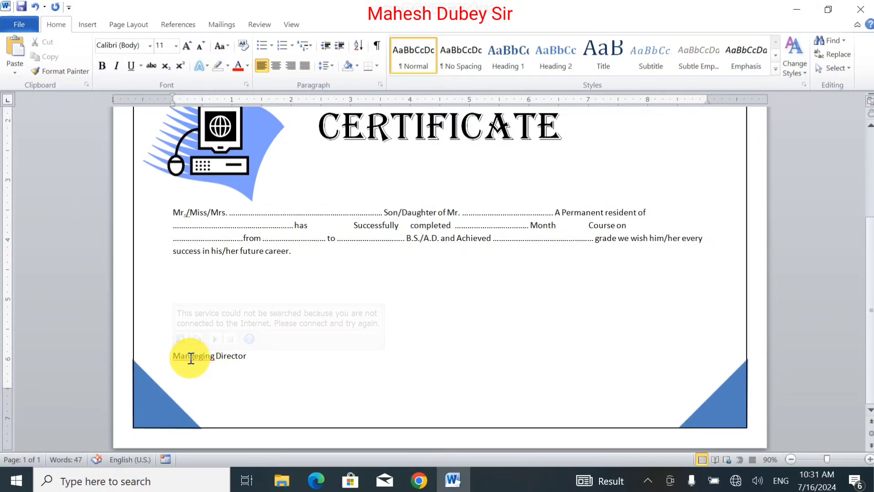
key(BackSpace)
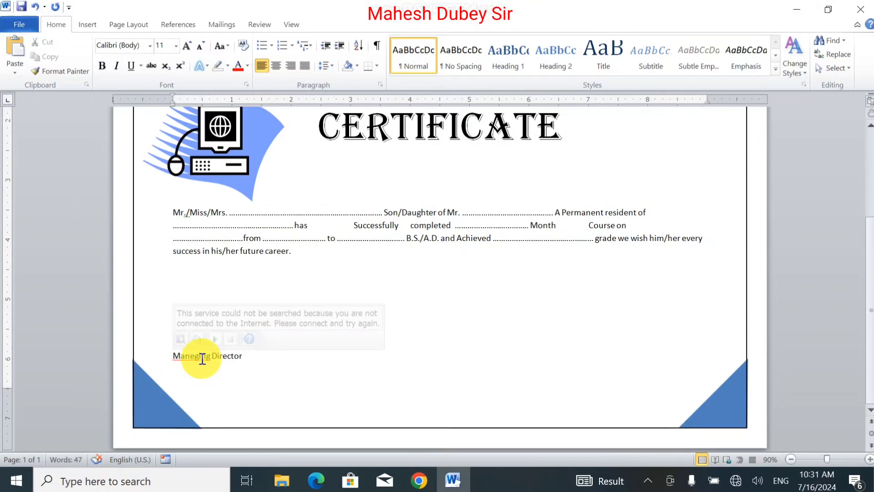
right_click(202, 359)
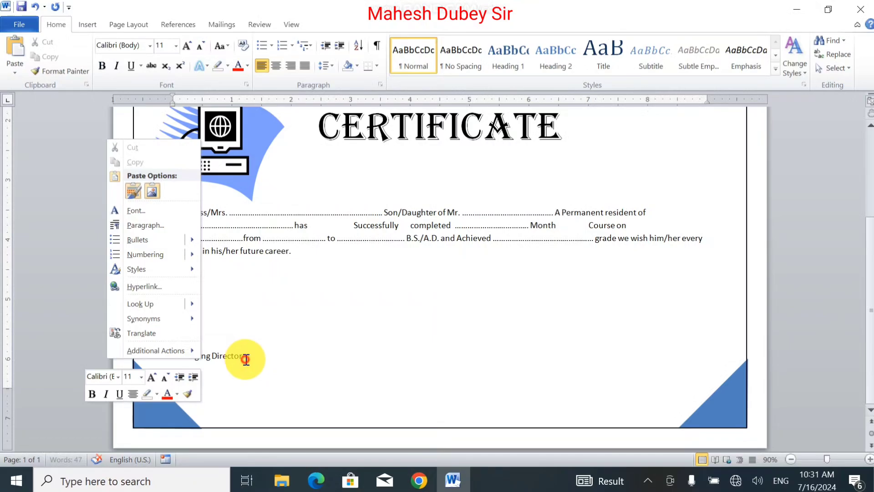
click(239, 357)
right_click(202, 358)
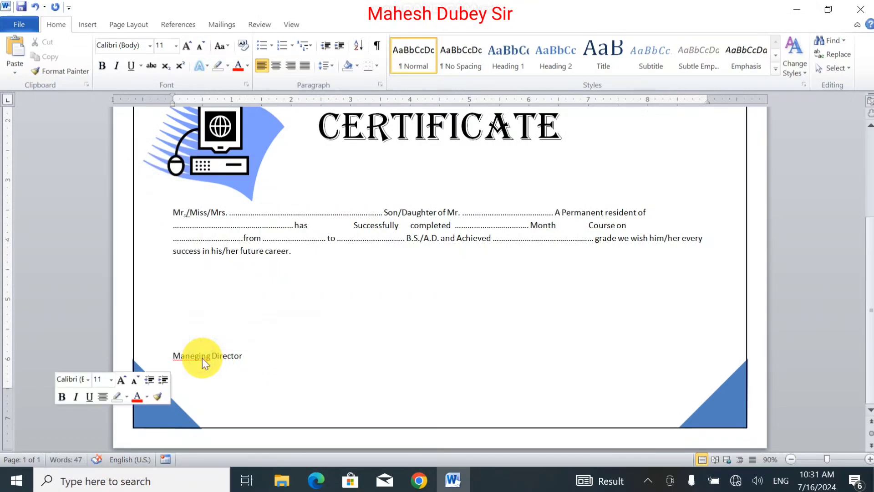
click(141, 166)
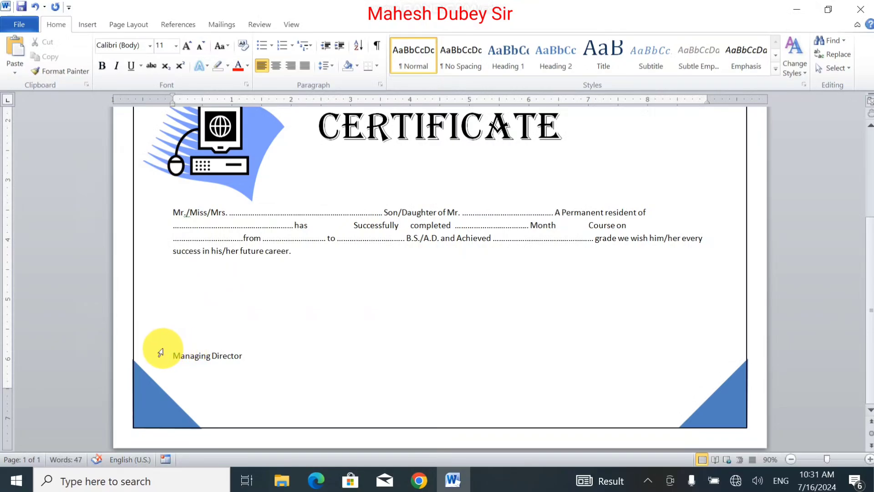
Move "Managing Director" one line down and indent it by one tab stop.
key(Return)
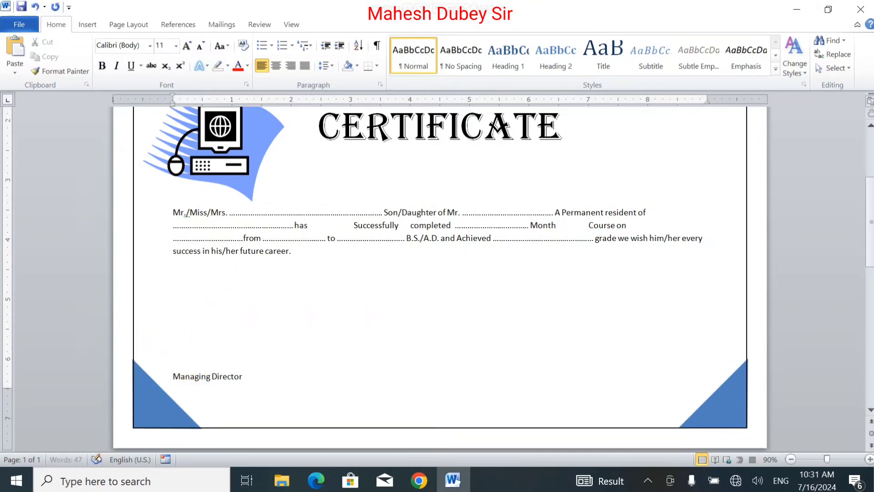
click(172, 376)
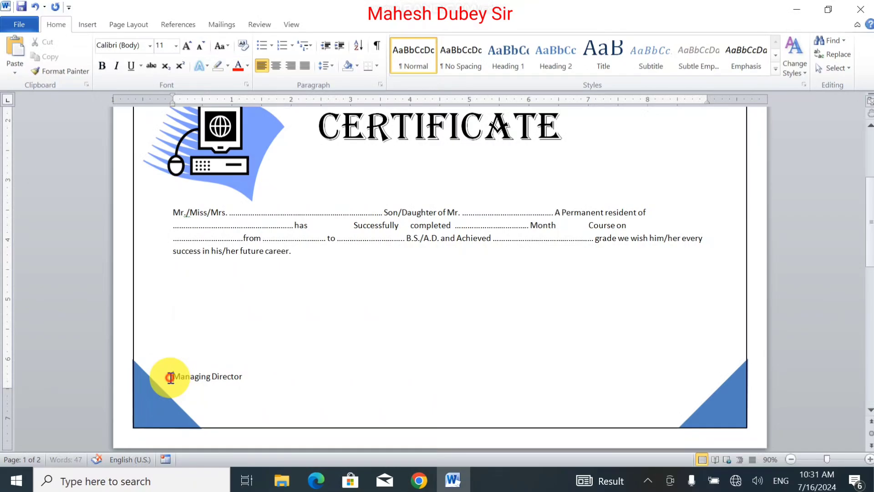
key(Tab)
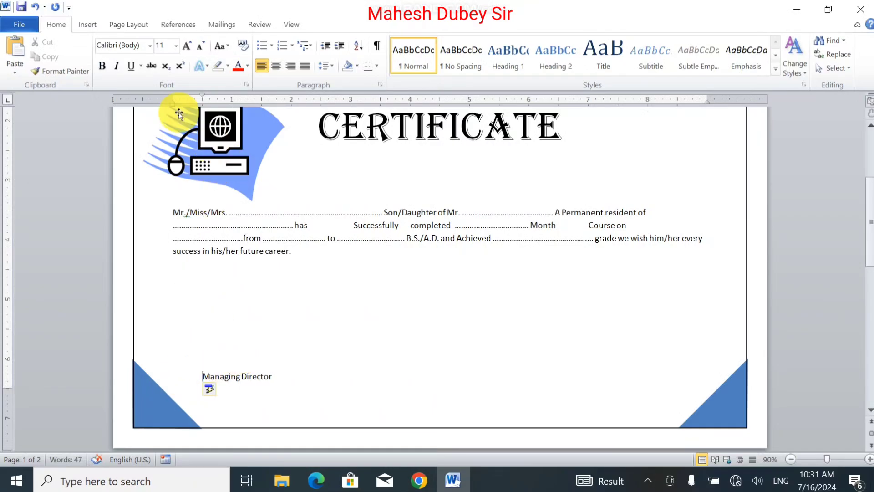
Draw a horizontal signature line about 1.72" wide just above "Managing Director".
click(89, 21)
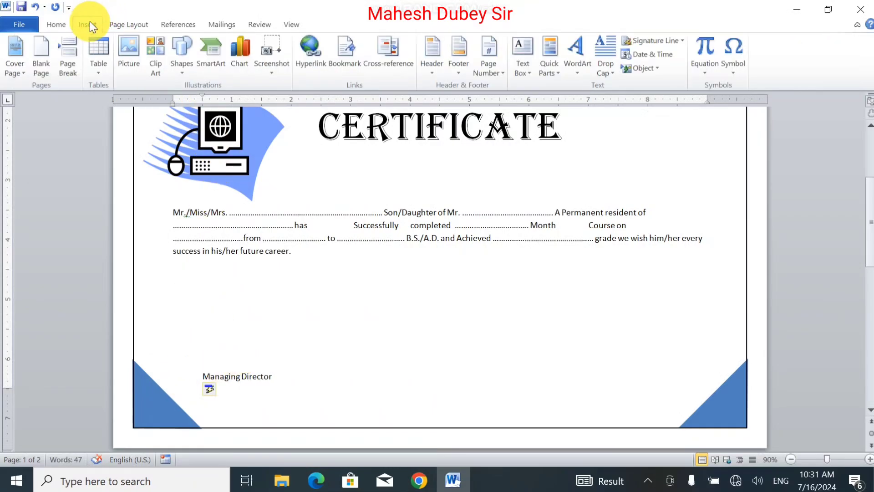
click(182, 77)
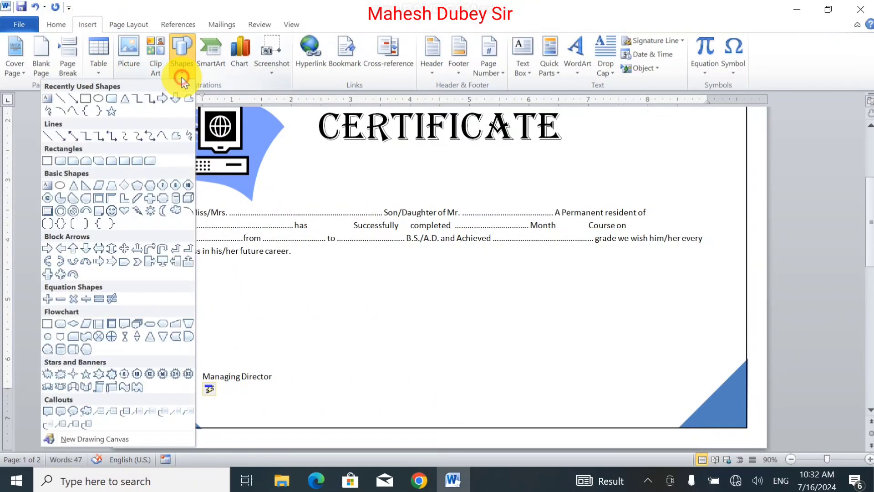
click(60, 108)
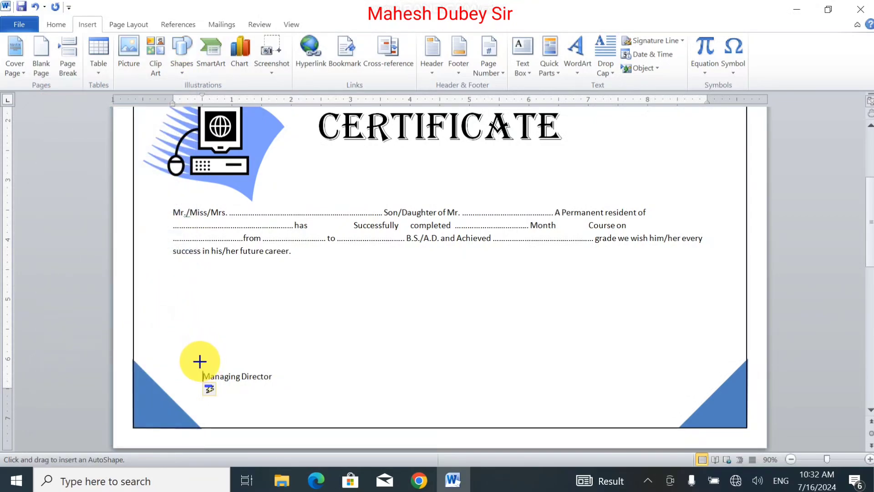
drag(201, 361, 304, 363)
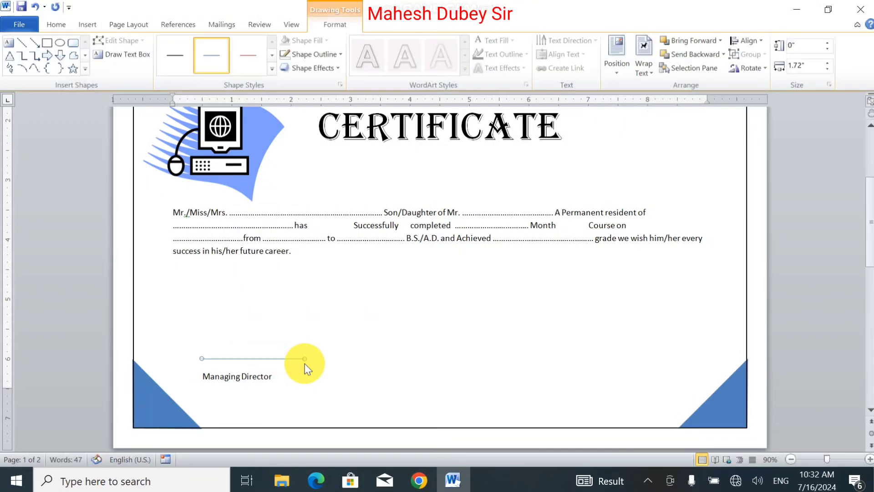
Nudge the signature line left and down so it sits centred directly above "Managing Director".
key(Left)
key(Left)
key(Left)
key(Left)
key(Left)
key(Down)
key(Down)
key(Down)
key(Down)
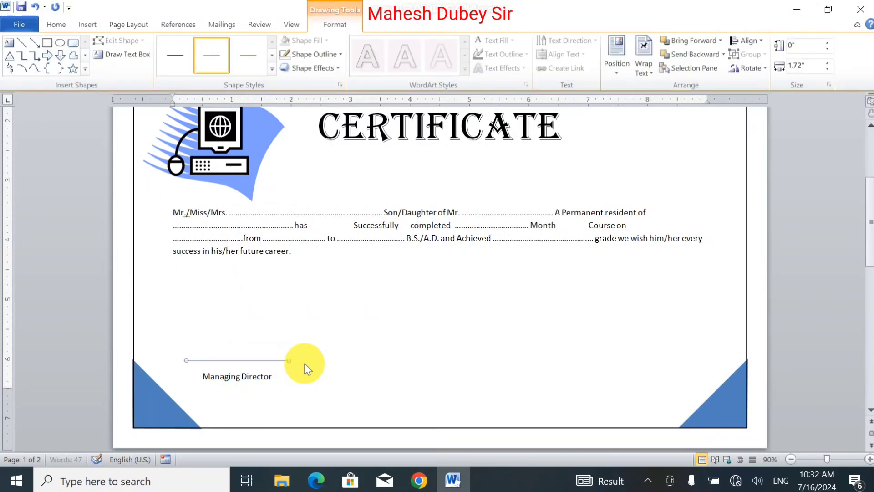
key(Down)
key(Down)
key(Down)
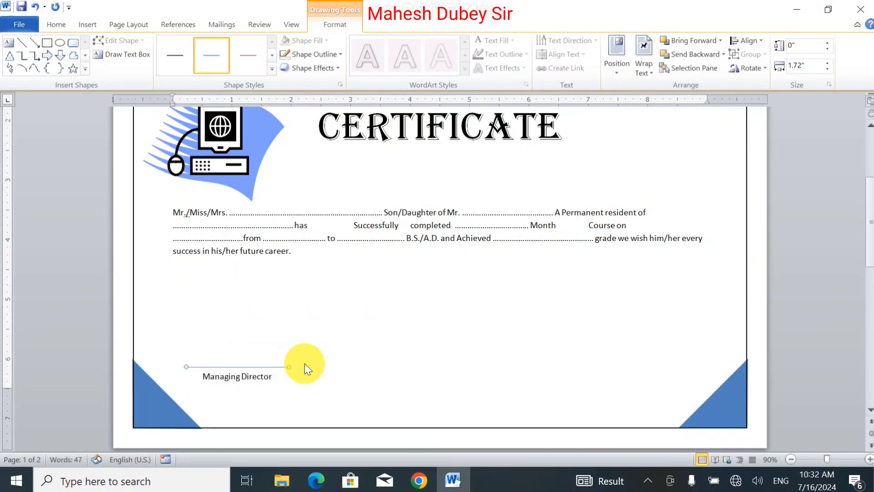
key(Down)
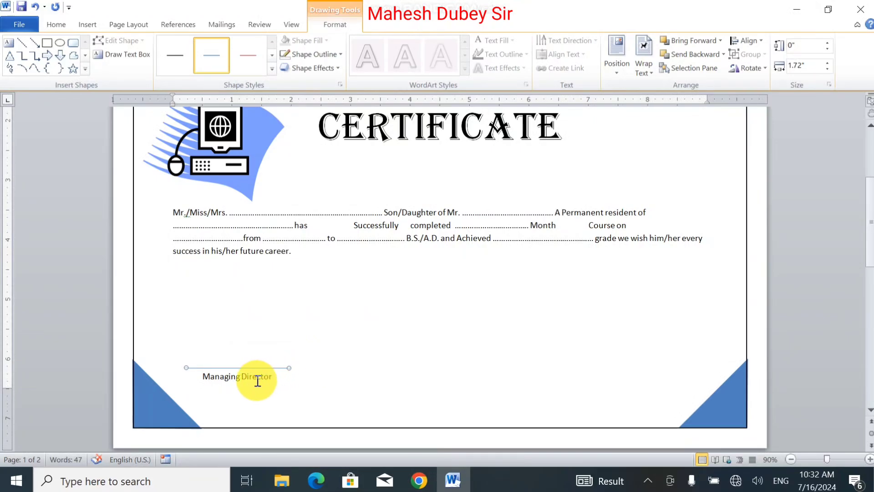
Add "Instructor" after "Managing Director" on the same row, and place a copy of the signature line above it.
click(347, 386)
key(ctrl+z)
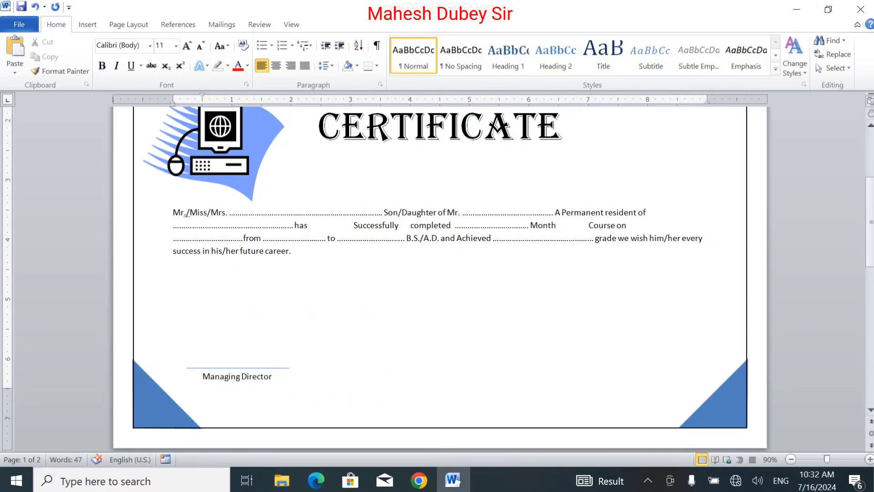
text(in)
key(BackSpace)
key(BackSpace)
text(Inst)
text(ructer)
key(BackSpace)
text(or)
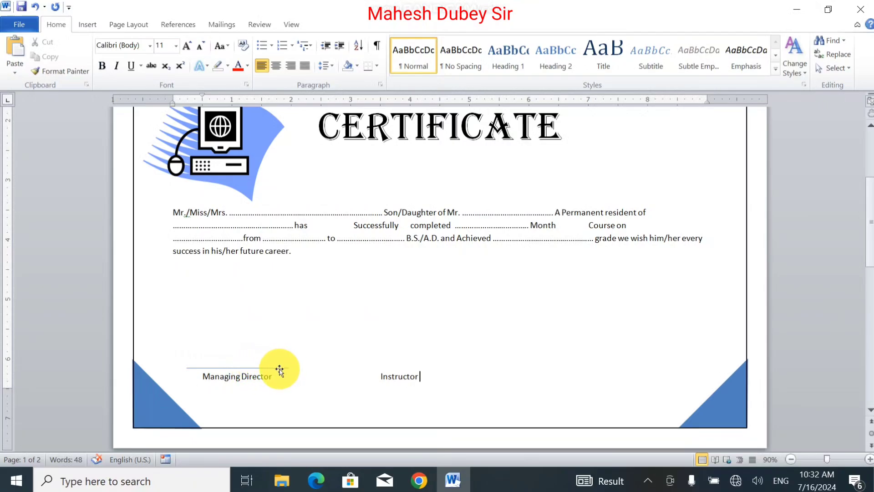
drag(279, 367, 444, 372)
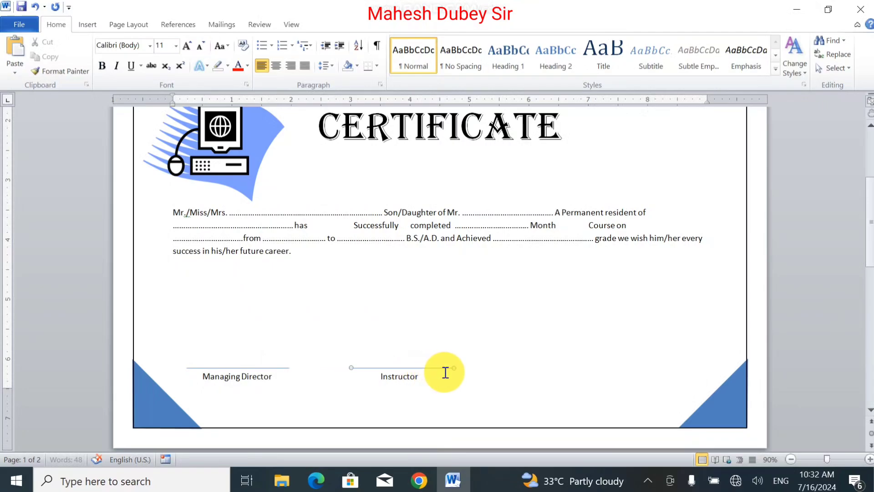
click(429, 380)
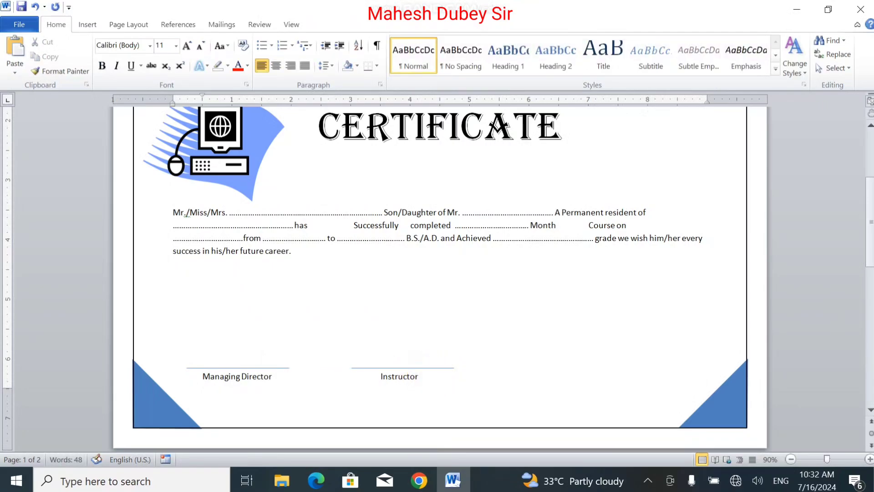
Shift "Instructor" one tab stop further right, keeping the row on the first page, and move its signature line above it.
key(Tab)
key(Tab)
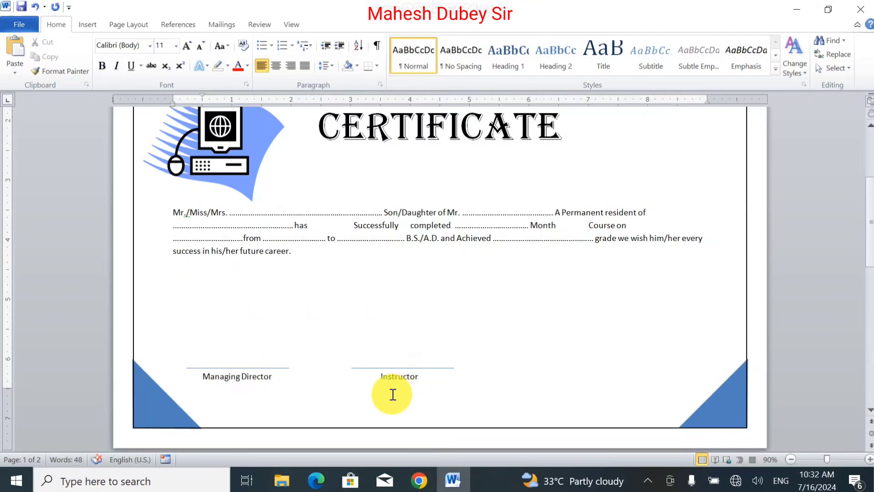
key(Tab)
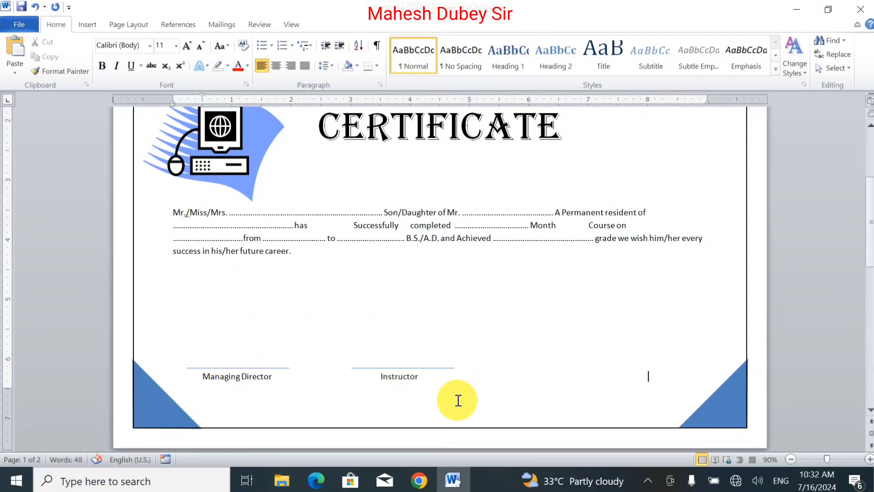
click(370, 376)
key(End)
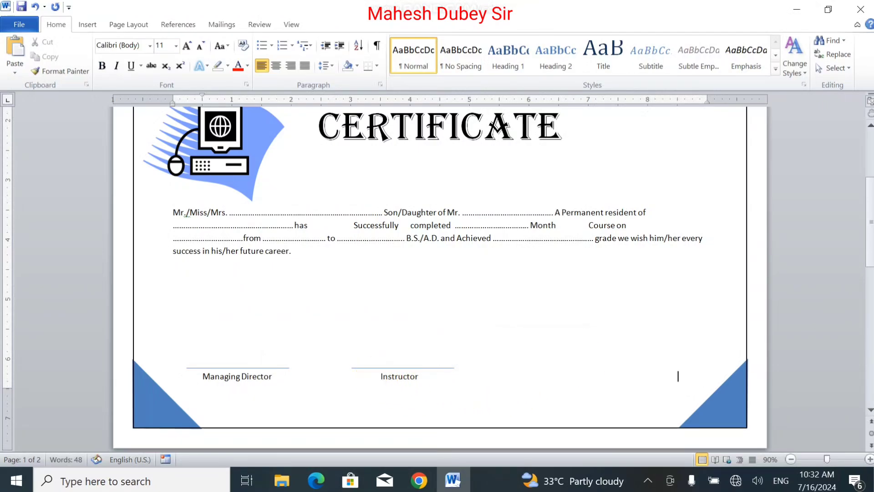
click(339, 382)
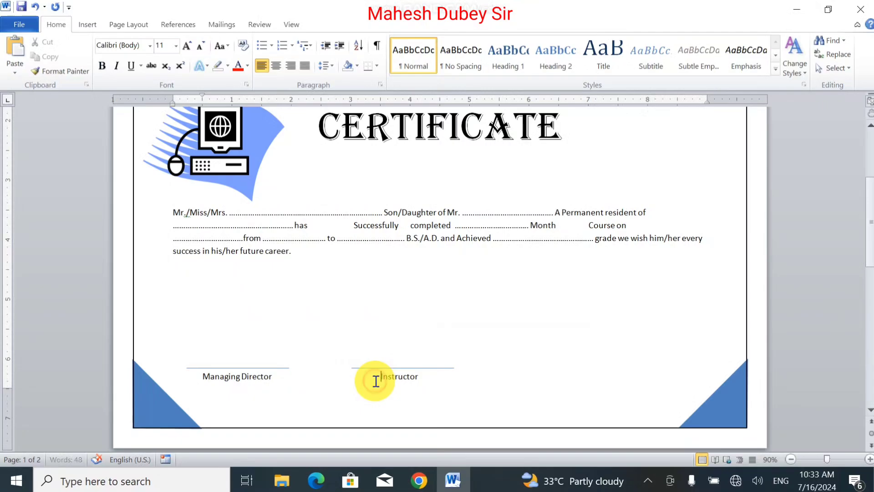
key(Tab)
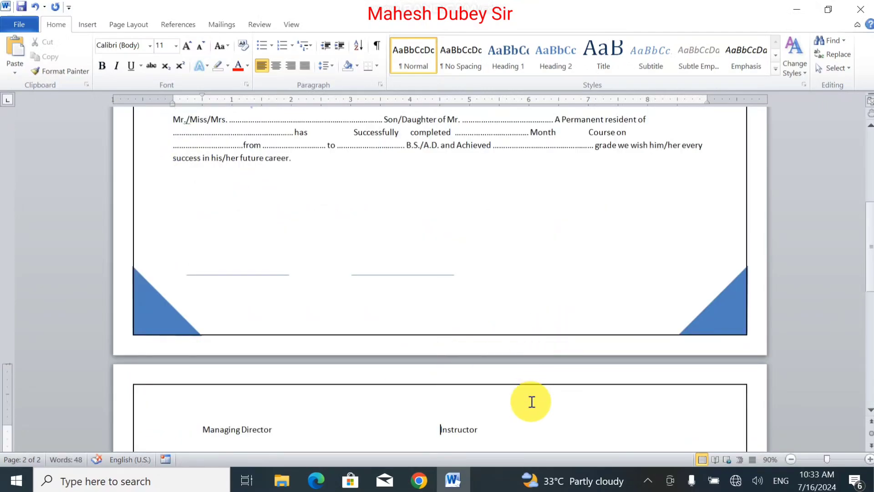
key(BackSpace)
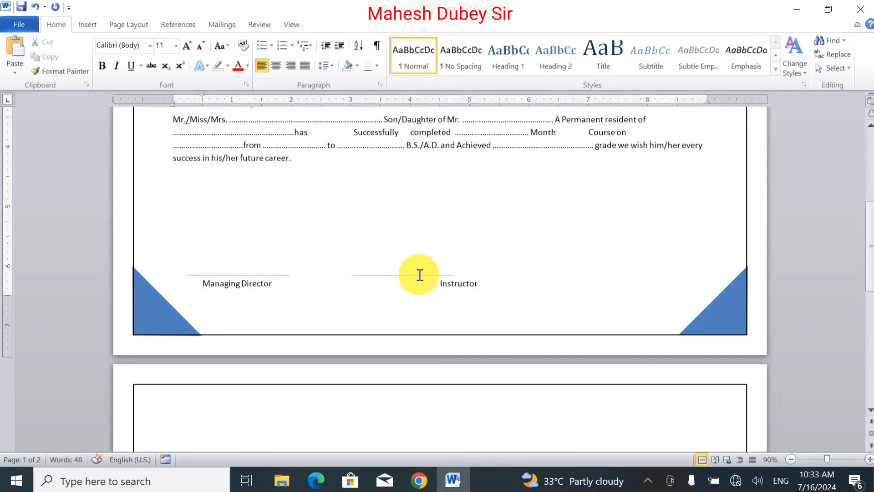
drag(419, 275, 474, 276)
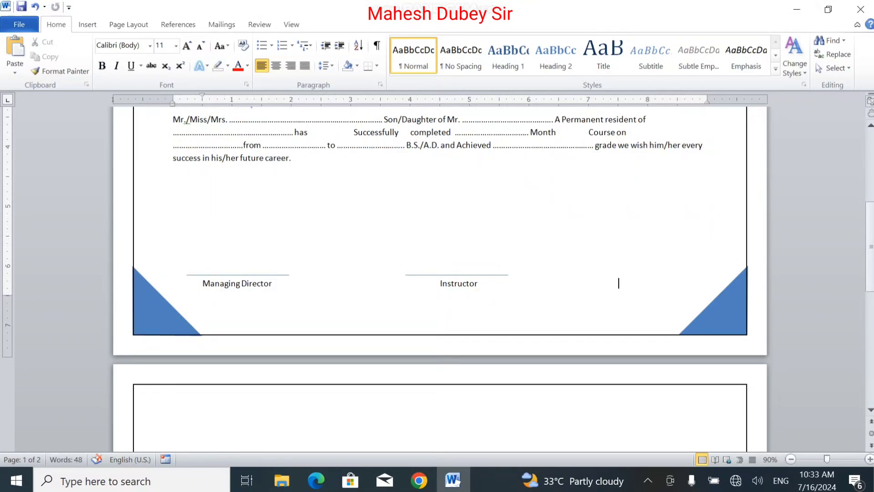
Add "Program co-ordinatore" at the right end of the signature row and replace its misspelled part with the suggestion "ordinate".
key(Tab)
text(Program)
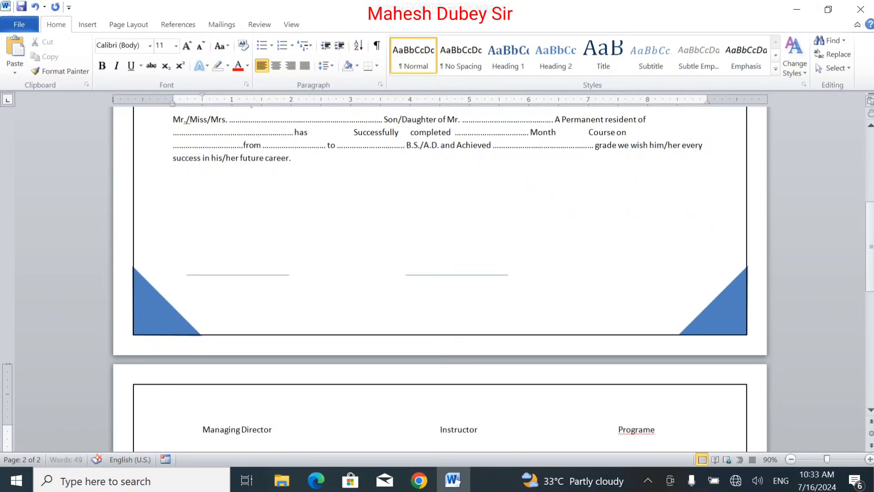
text( co-ordinator)
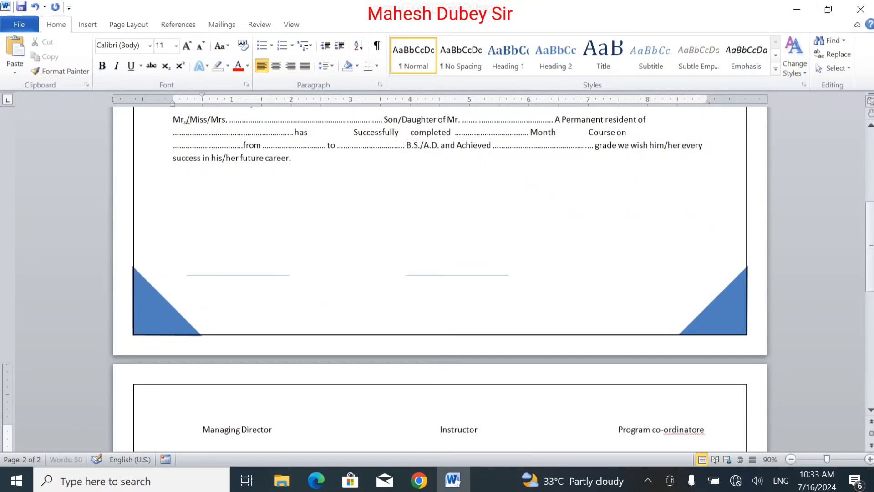
double_click(683, 428)
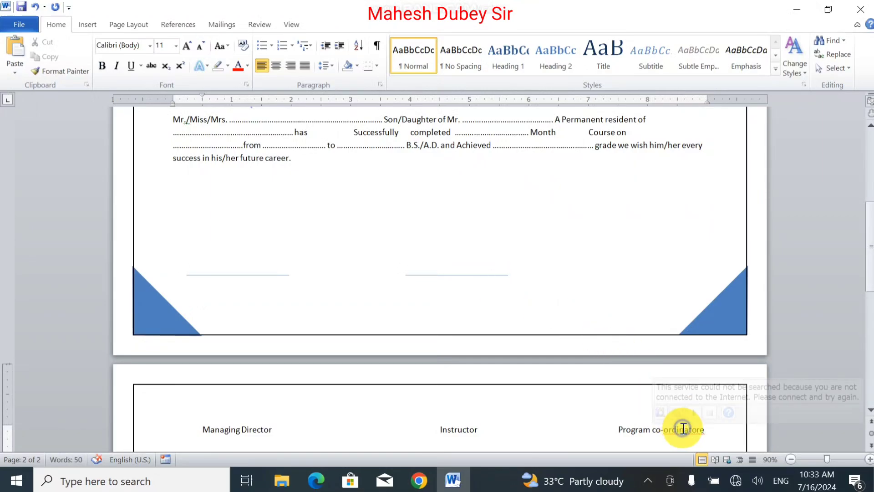
right_click(683, 428)
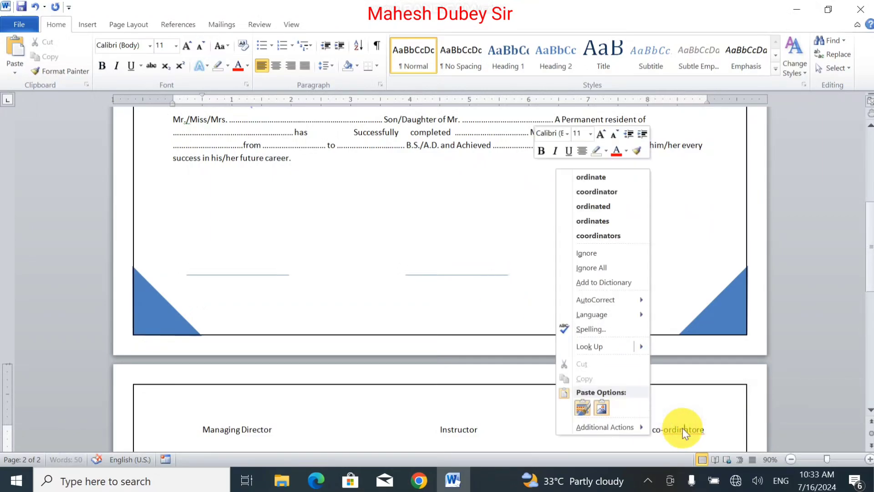
click(611, 179)
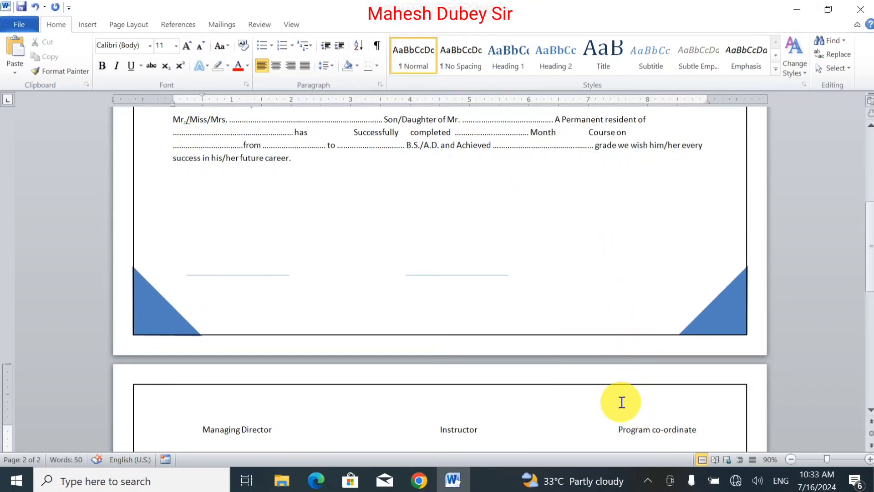
Remove an empty line to bring the signature row back onto the first page, and copy the signature line above "Program co-ordinate".
key(Up)
key(BackSpace)
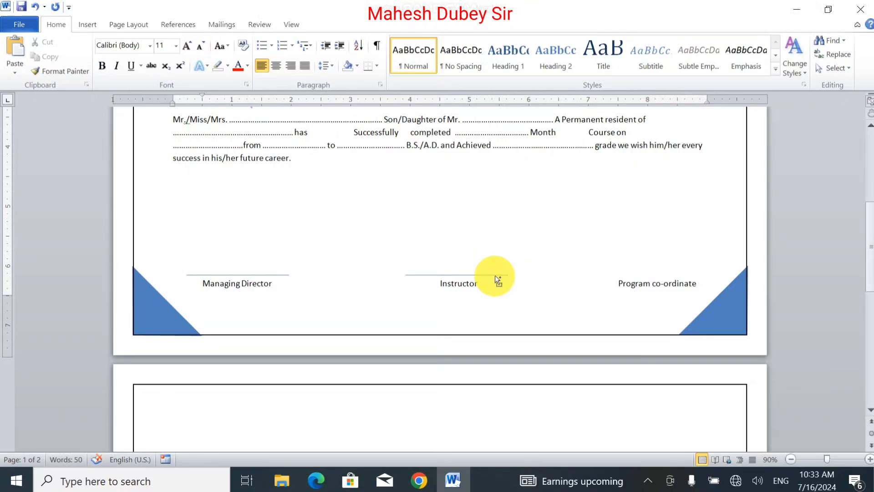
drag(495, 275, 692, 267)
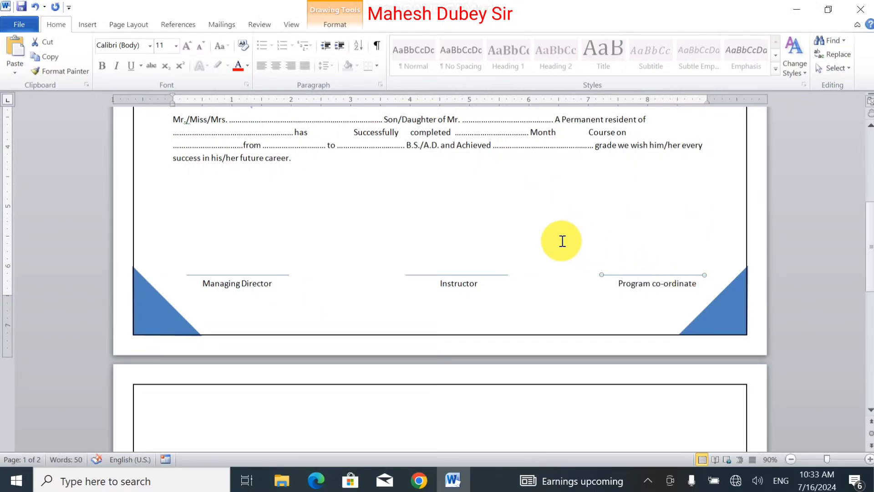
click(649, 196)
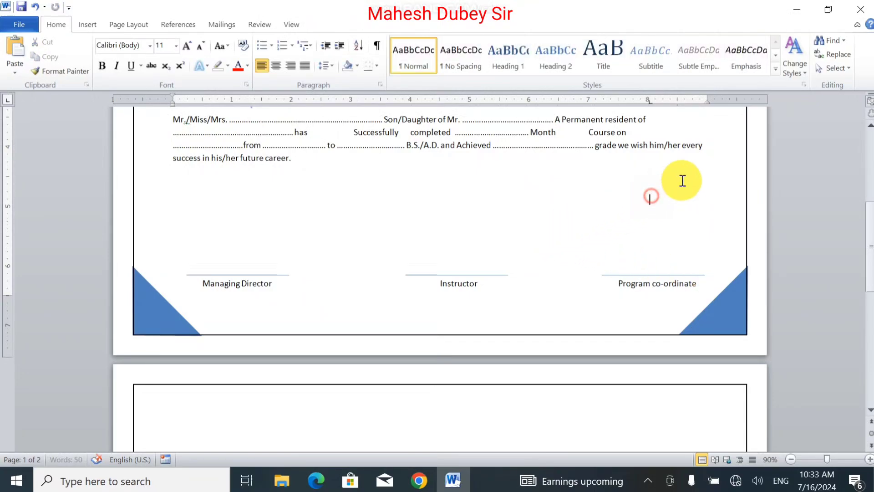
Enlarge the certificate's whole body paragraph to 16 pt and justify it.
click(707, 148)
key(shift+Home)
drag(623, 126, 525, 198)
drag(363, 235, 171, 193)
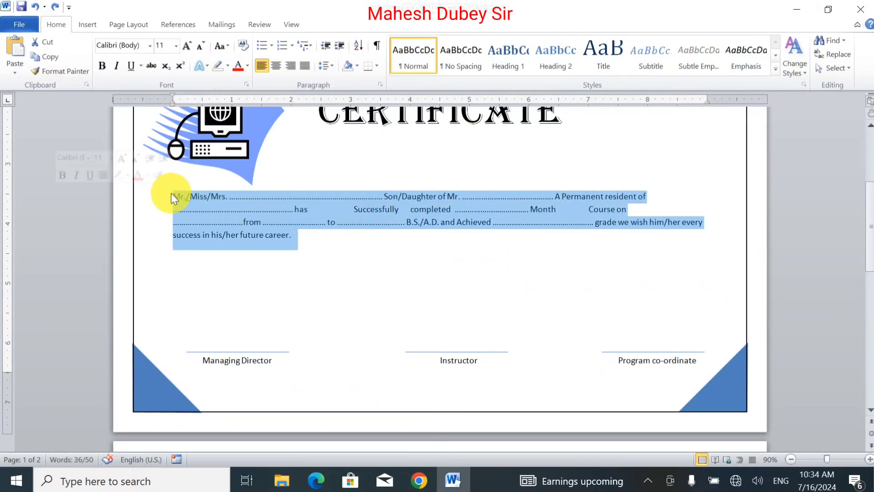
click(187, 46)
click(186, 47)
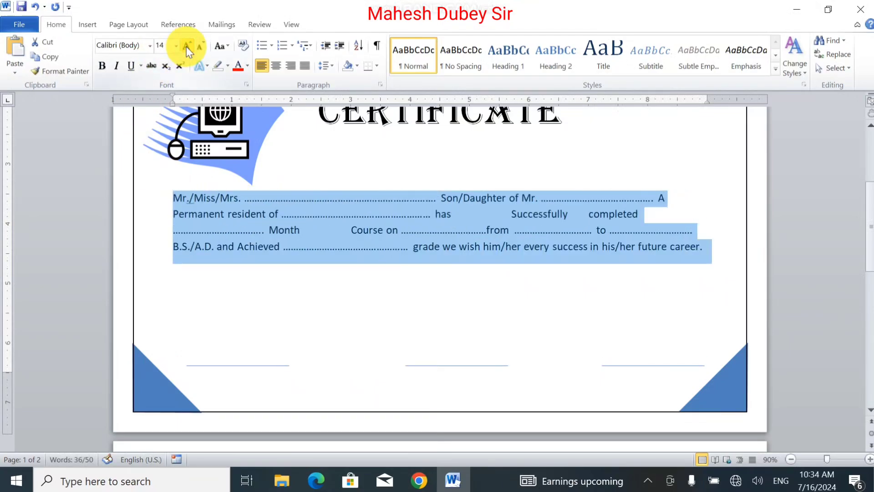
click(187, 47)
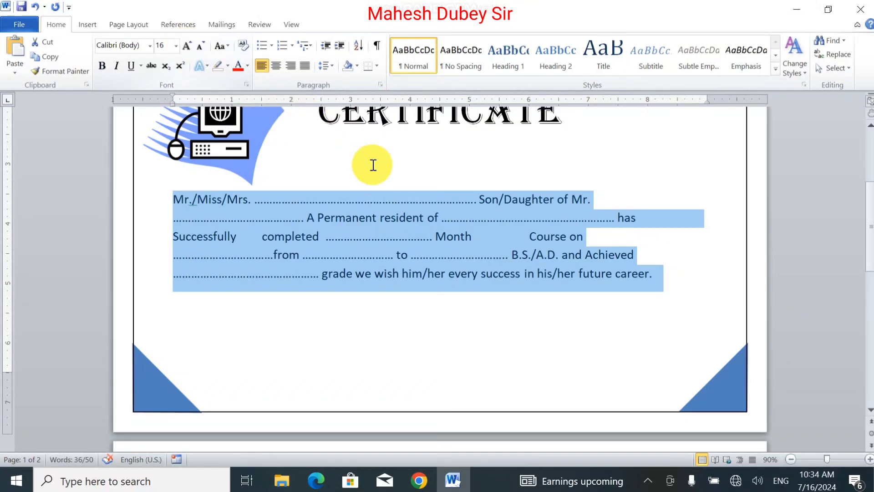
key(ctrl+j)
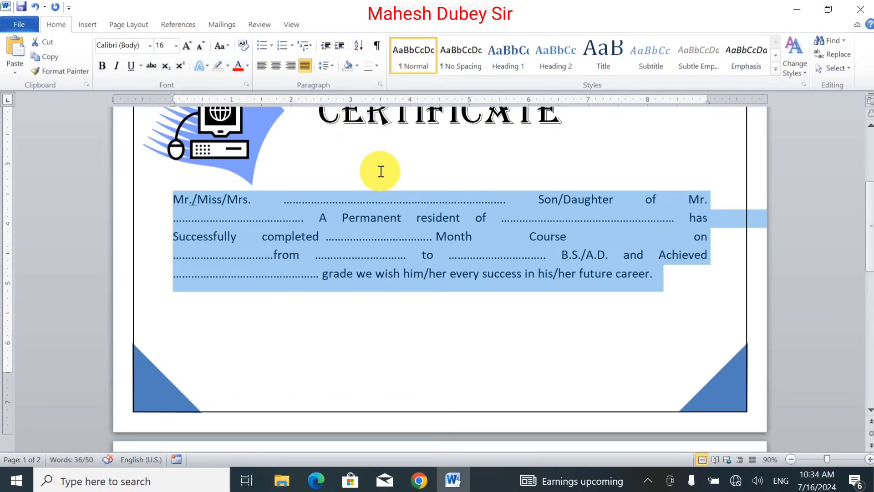
Delete two empty lines below the body paragraph to pull the signature labels back under their lines on the first page.
click(654, 308)
key(Delete)
key(Delete)
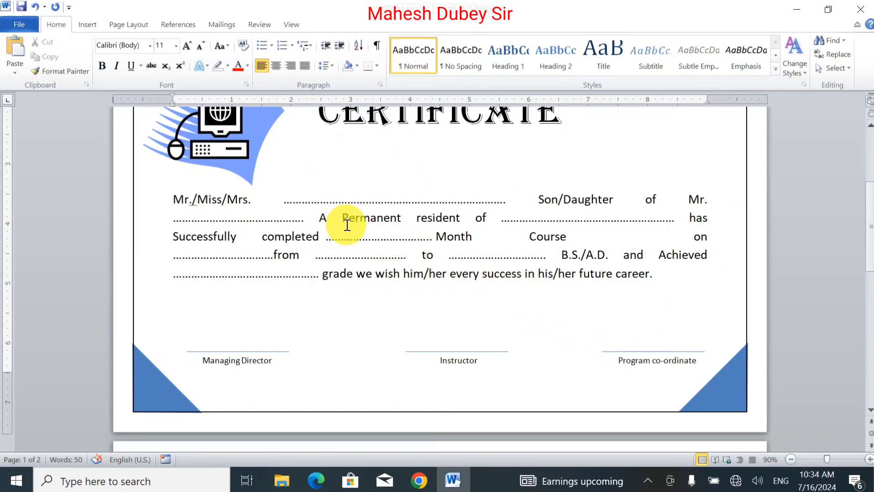
Draw a text box to the right of the CERTIFICATE heading, clear of the body text, about 1.47" wide and 1.63" high.
scroll(868, 248, up, 3)
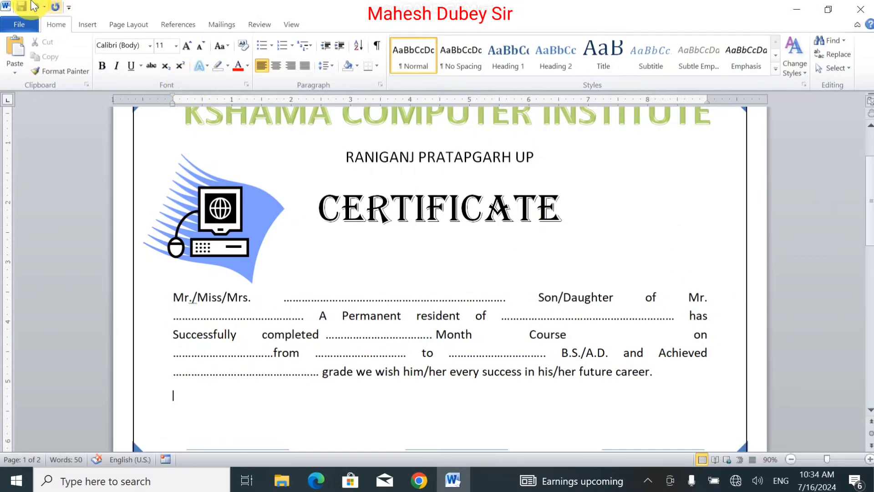
click(83, 21)
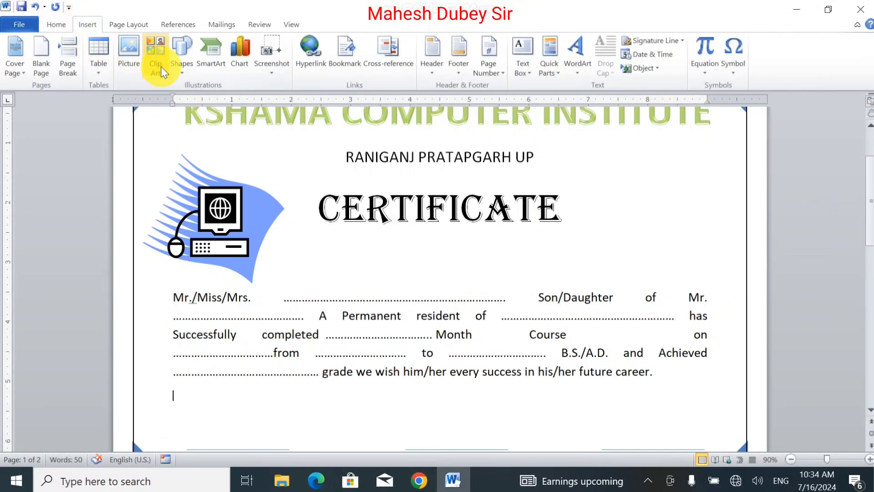
click(181, 59)
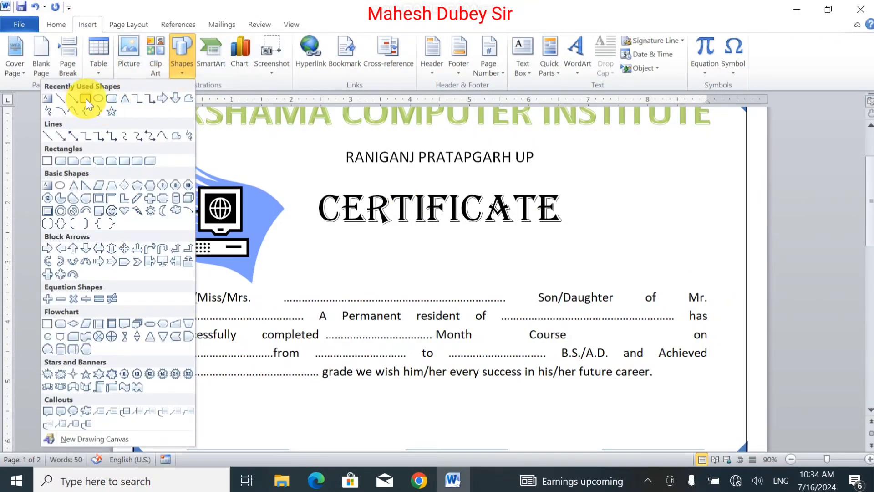
click(47, 98)
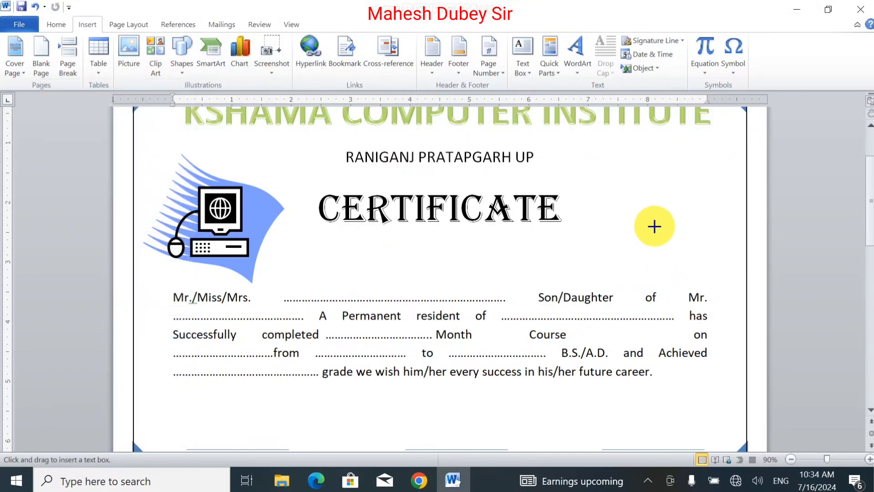
mouse_move(670, 251)
mouse_down()
mouse_move(719, 287)
mouse_move(713, 299)
mouse_up()
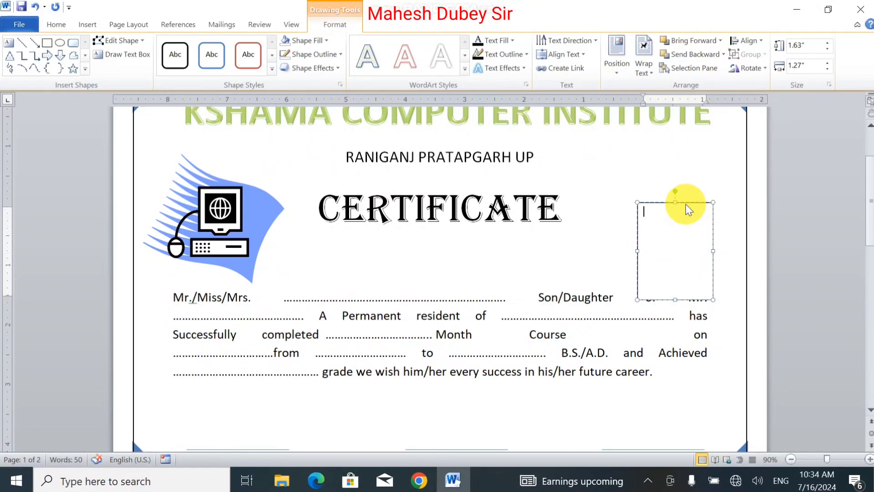
drag(685, 203, 677, 179)
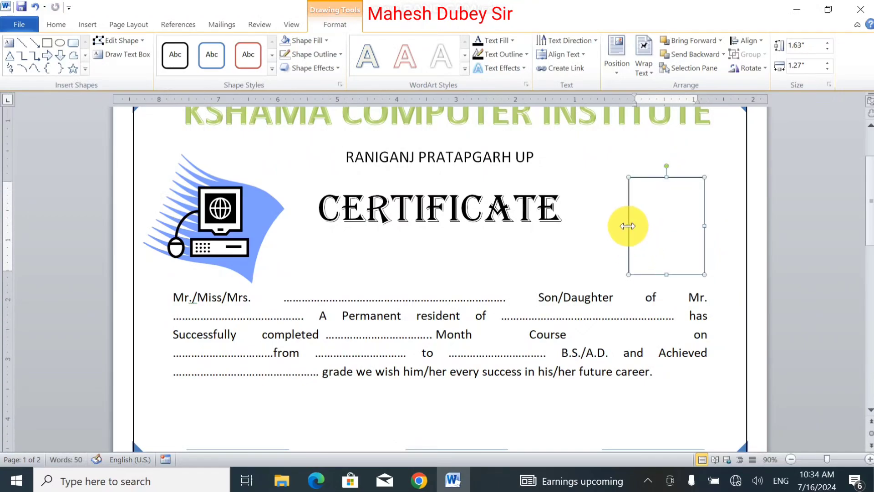
drag(629, 225, 616, 226)
Enter "Photo" in the text box, move it down with two empty lines above, and center it.
click(647, 219)
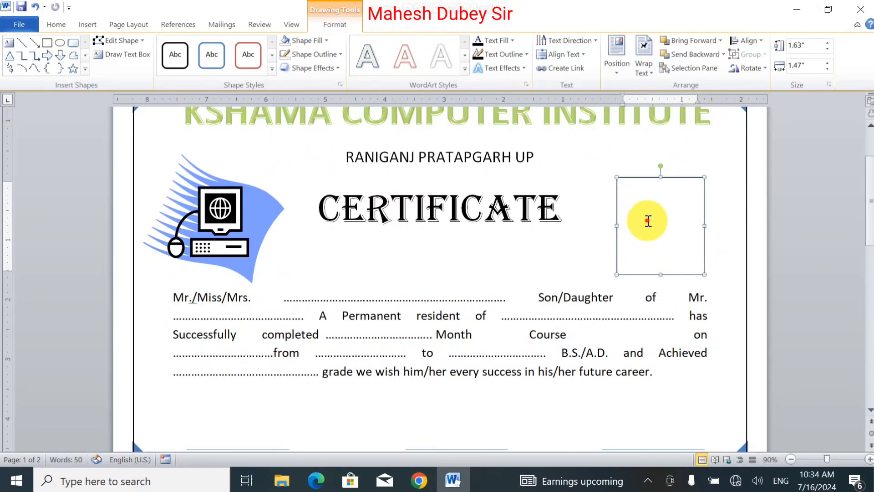
text(Photo)
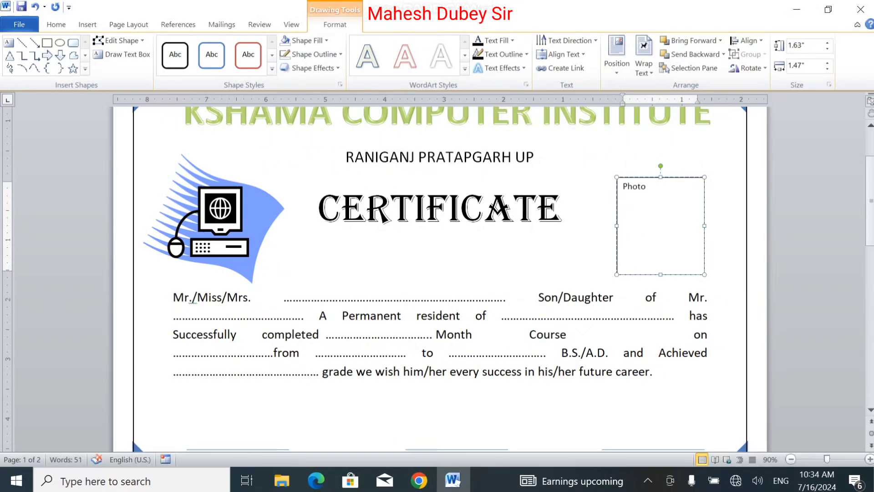
click(619, 186)
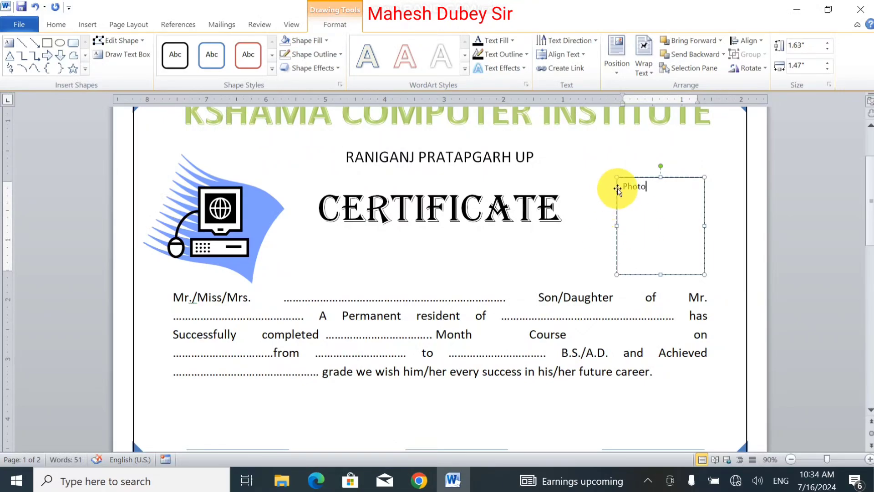
key(Return)
key(Return)
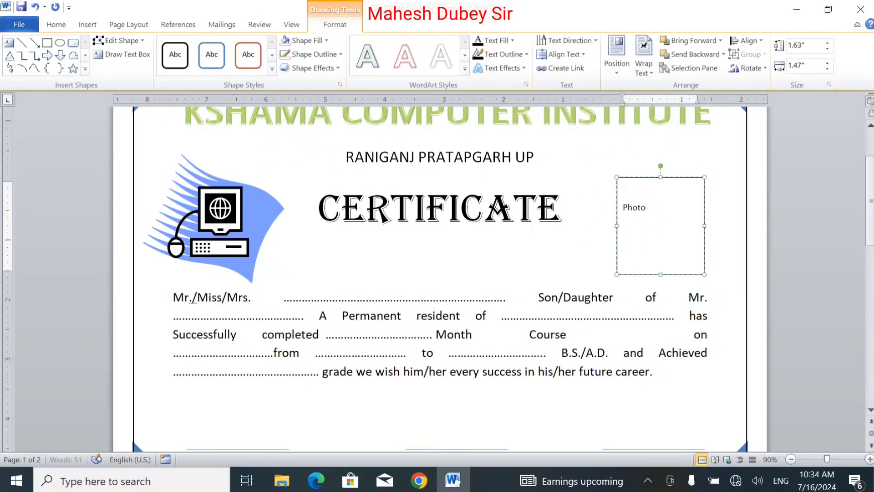
key(ctrl+e)
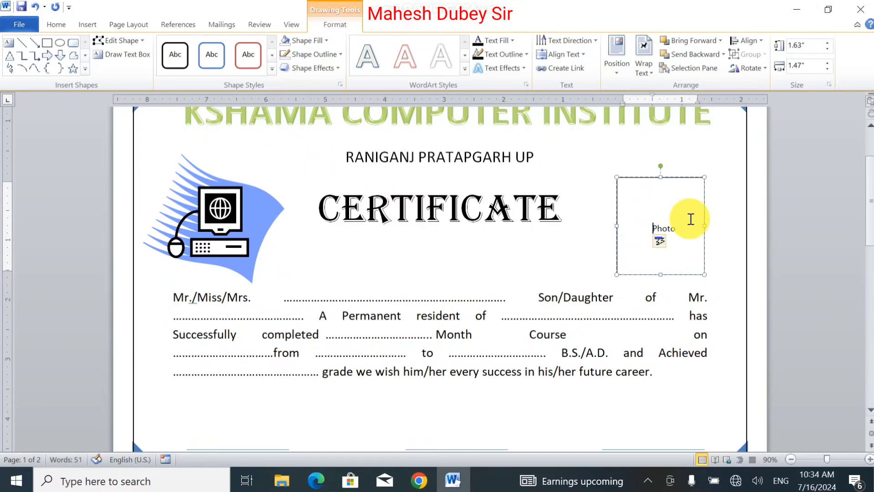
click(678, 299)
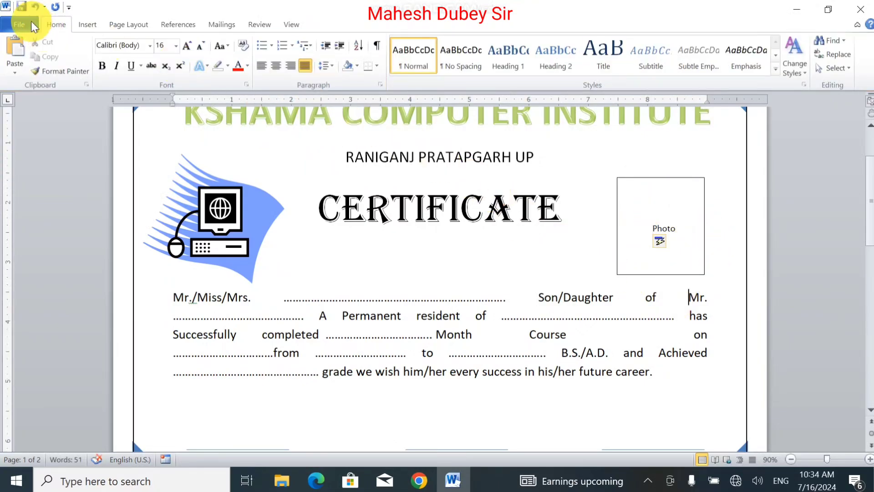
Open the print preview to check the finished certificate page, dismissing the font warning.
click(32, 25)
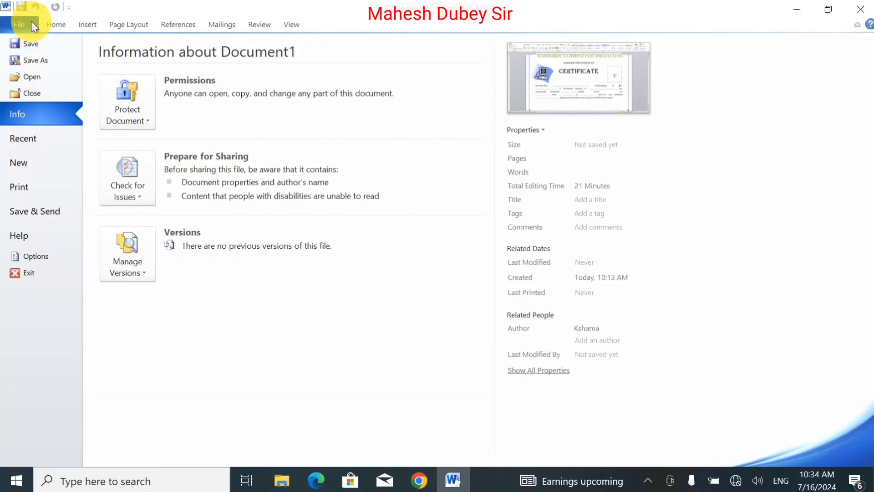
click(33, 185)
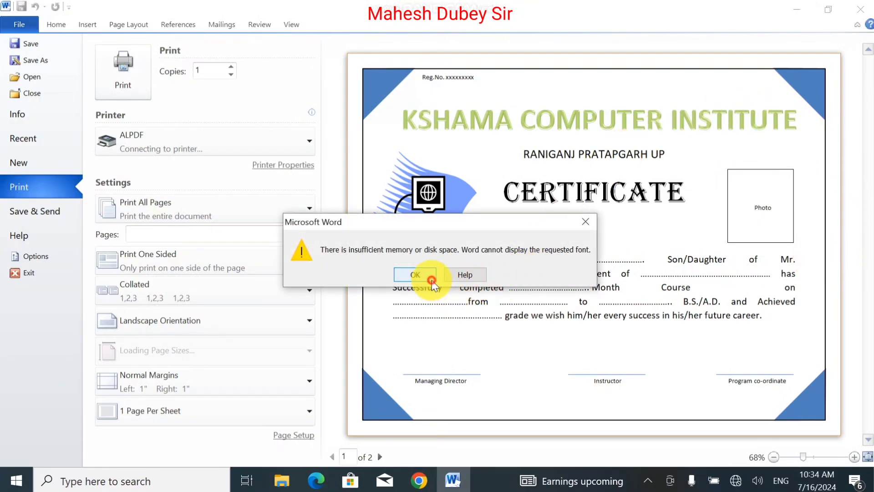
click(431, 279)
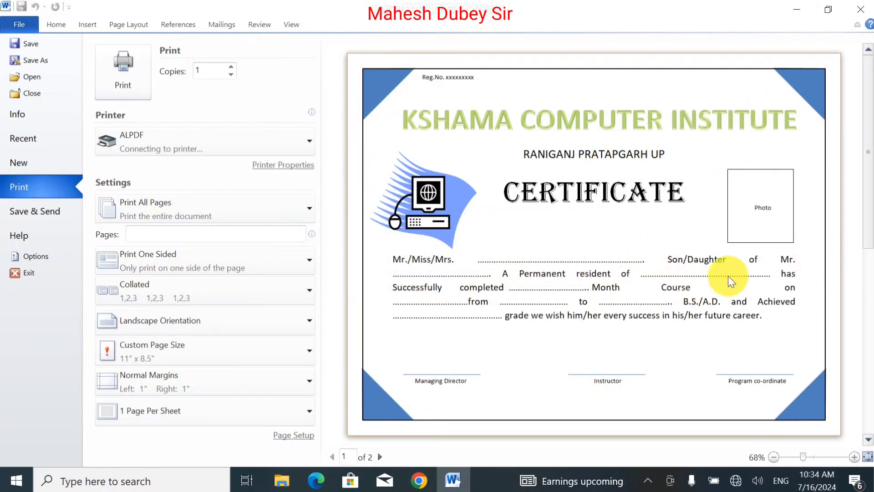